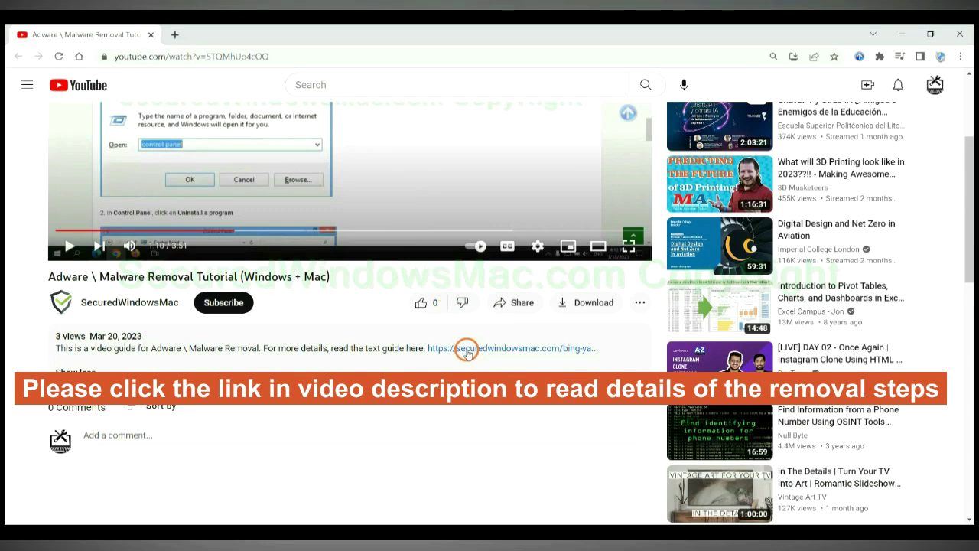
- Open the securedwindowsmac.com removal guide from the video description in a new tab
click(467, 351)
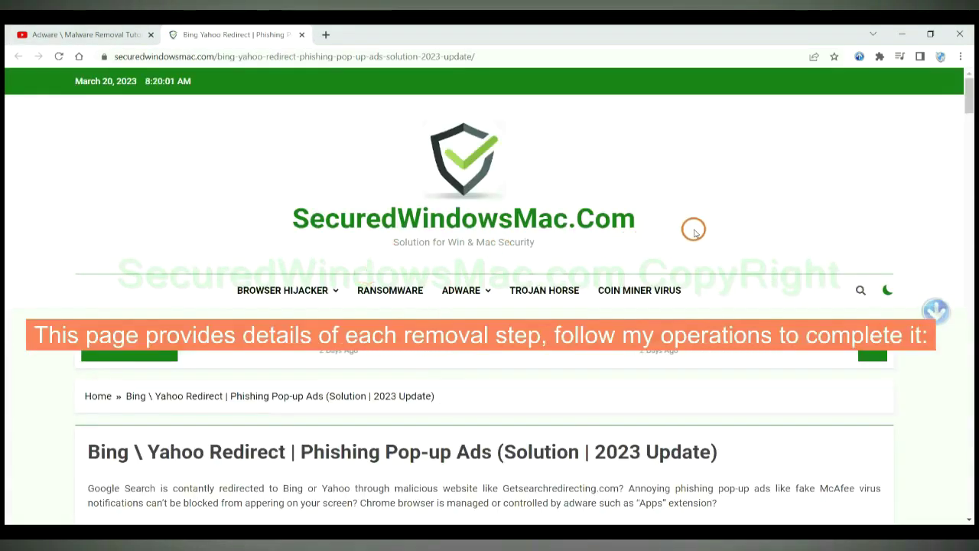
- Scroll the guide down to the Instant Automatic Removal section and highlight its heading
scroll(694, 231, down, 5)
scroll(533, 339, down, 12)
scroll(533, 339, down, 2)
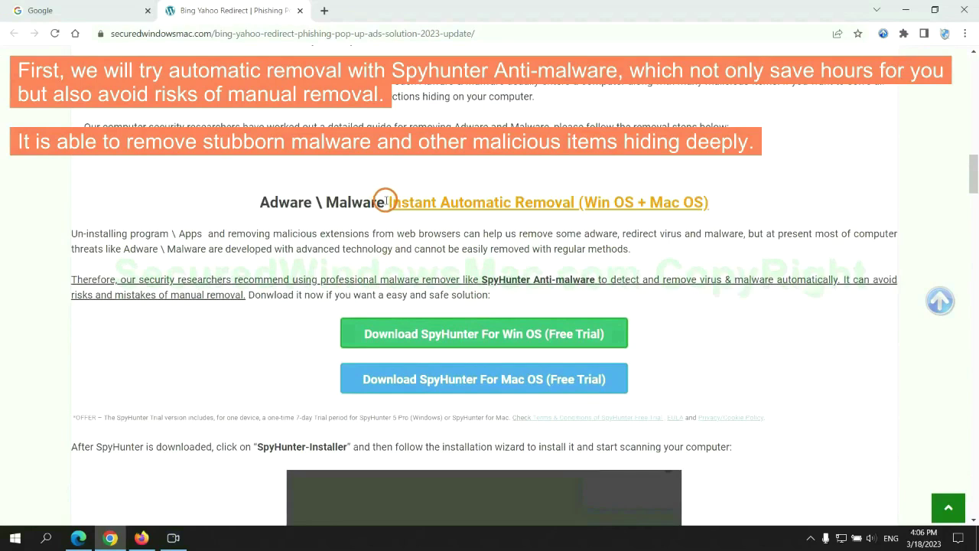
drag(386, 201, 575, 202)
click(489, 170)
- Download the SpyHunter installer for Windows, keep it despite the warning, and run it
scroll(485, 277, down, 1)
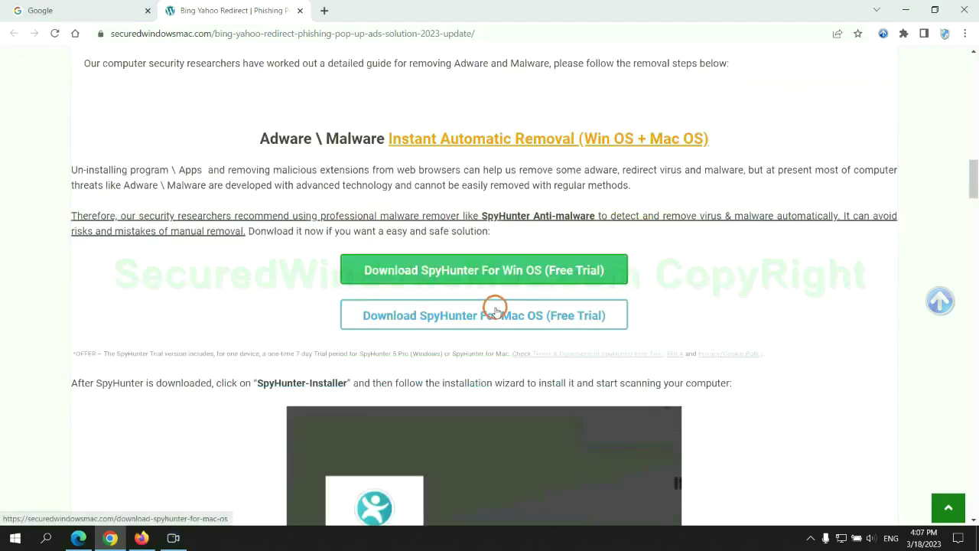
scroll(495, 309, down, 1)
scroll(487, 290, down, 1)
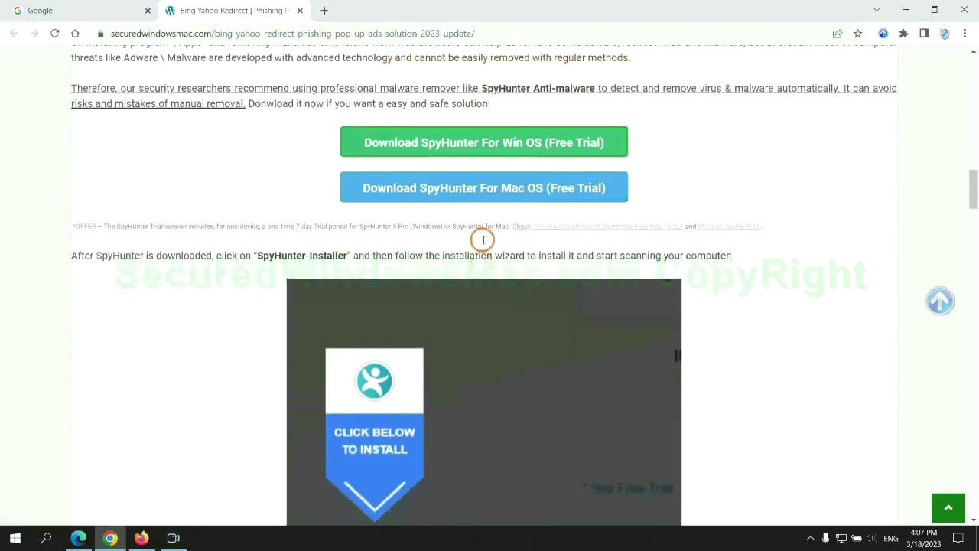
click(495, 149)
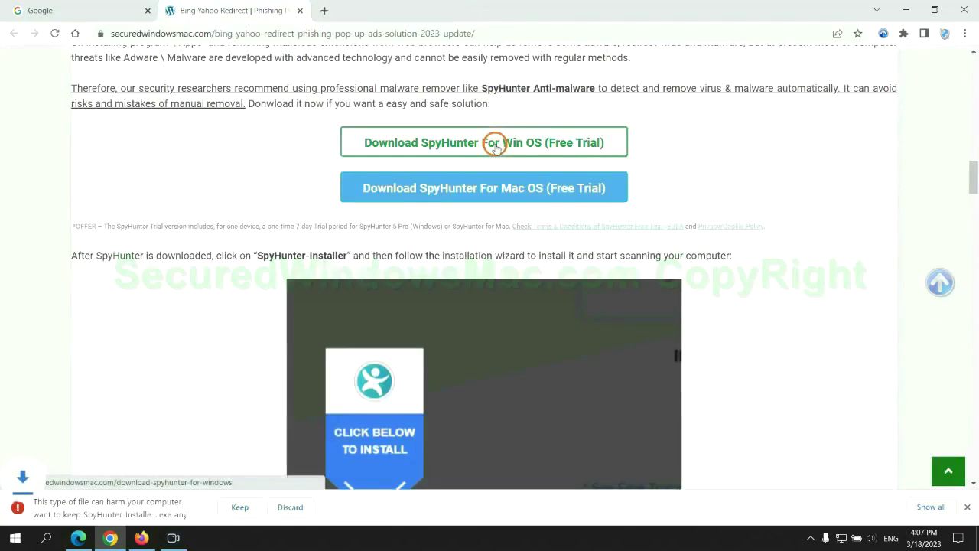
click(237, 507)
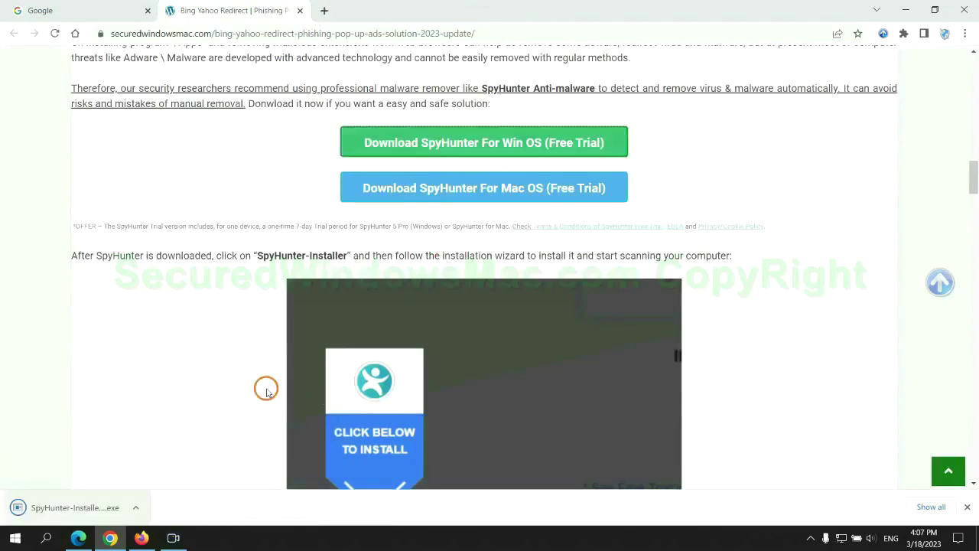
click(93, 508)
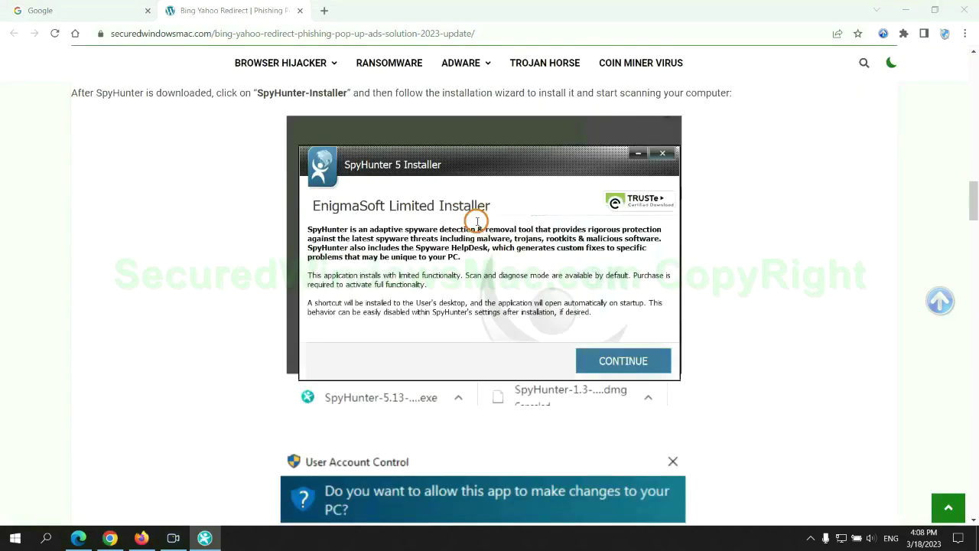
- Continue past the SpyHunter 5 Installer intro and accept the EULA and Privacy Policy
click(644, 356)
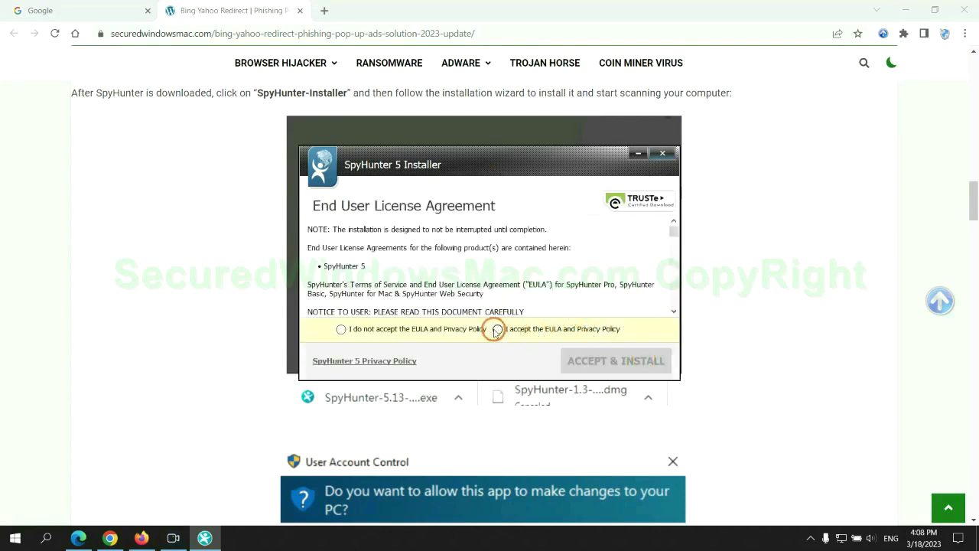
click(496, 329)
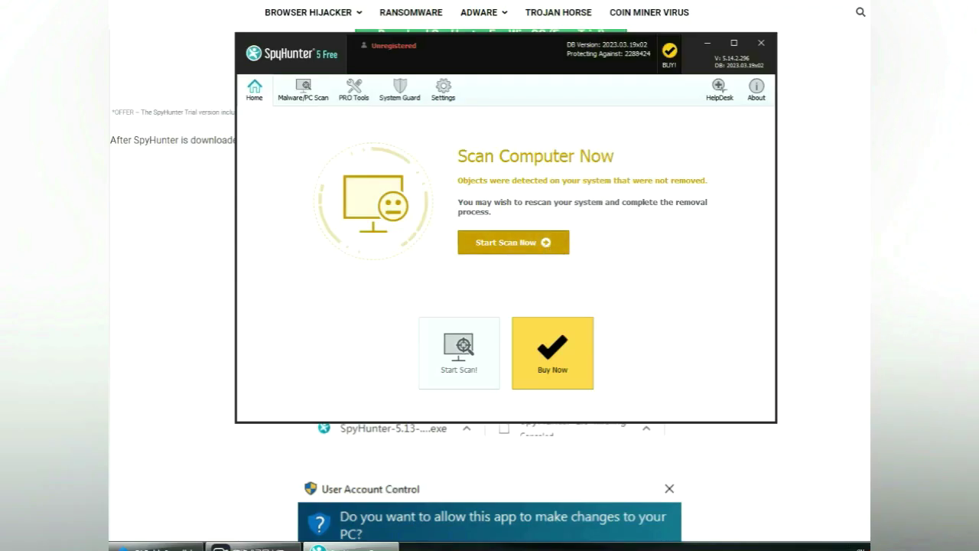
- Scan with SpyHunter 5, proceed past the 703 issues found, and choose the 7-day free trial
click(513, 241)
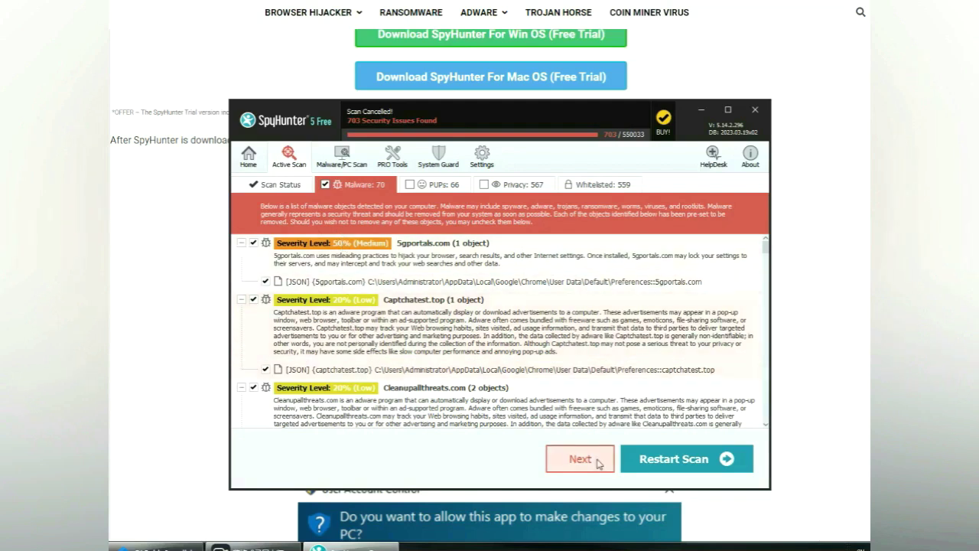
click(599, 462)
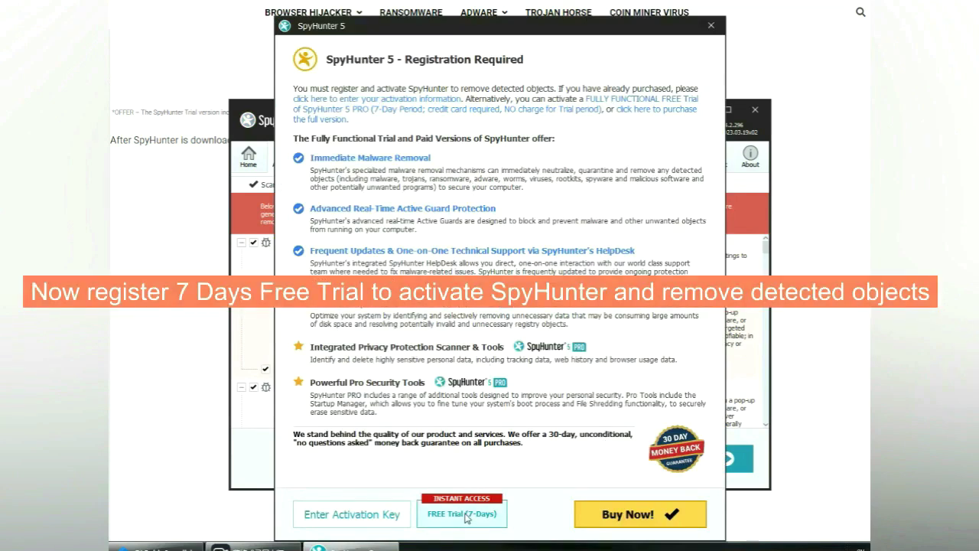
click(464, 514)
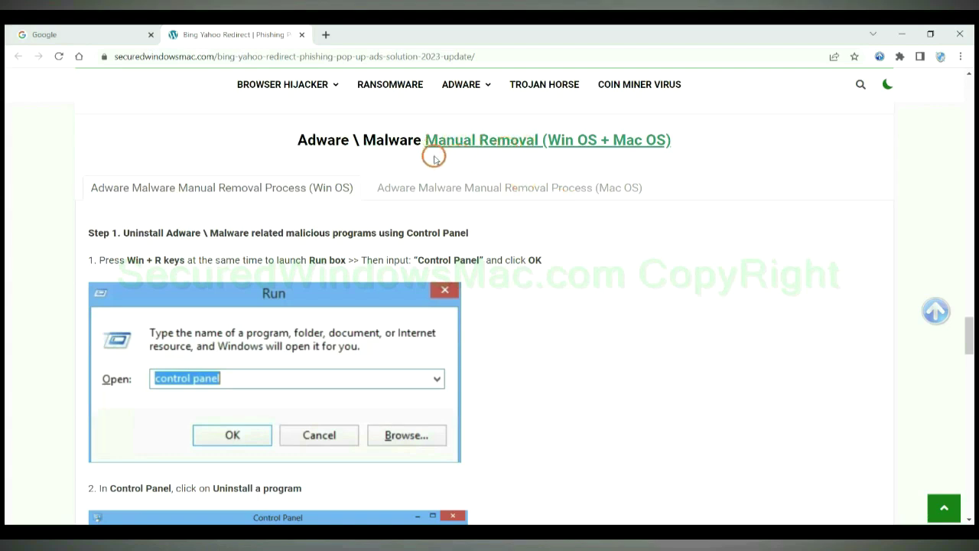
- Switch the Manual Removal section from the Win OS steps to the Mac OS steps
drag(546, 141, 596, 141)
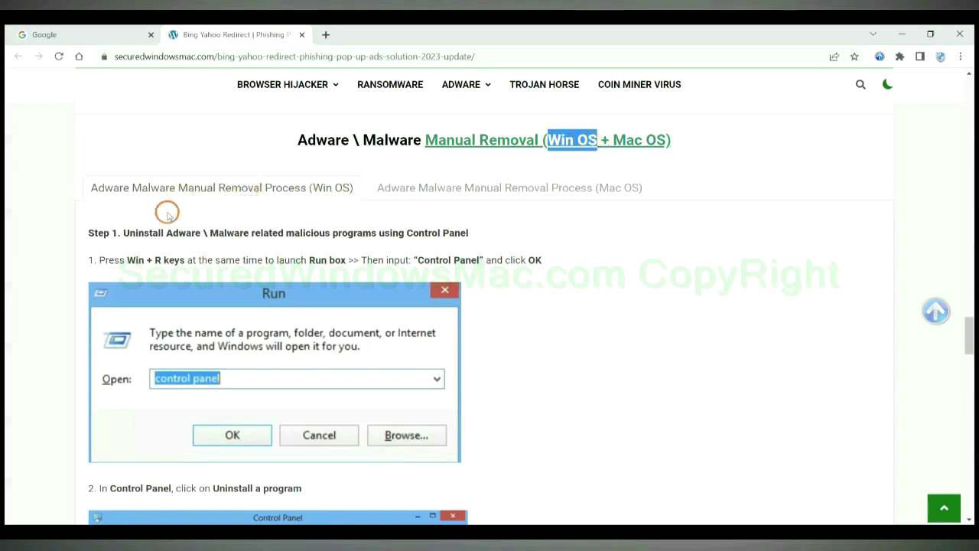
drag(612, 140, 664, 140)
click(500, 186)
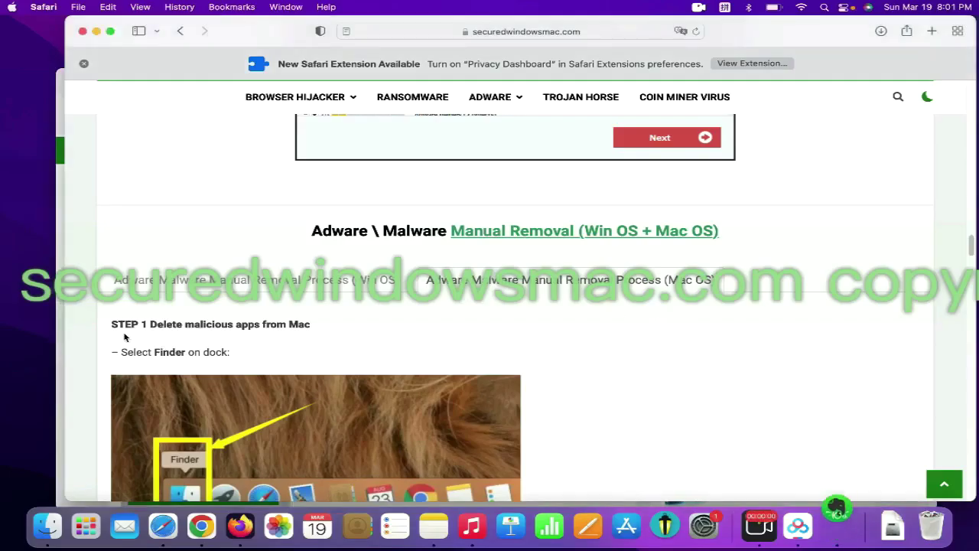
- Highlight the 'Delete malicious apps' step heading in the guide and scroll down
drag(151, 324, 257, 324)
click(504, 339)
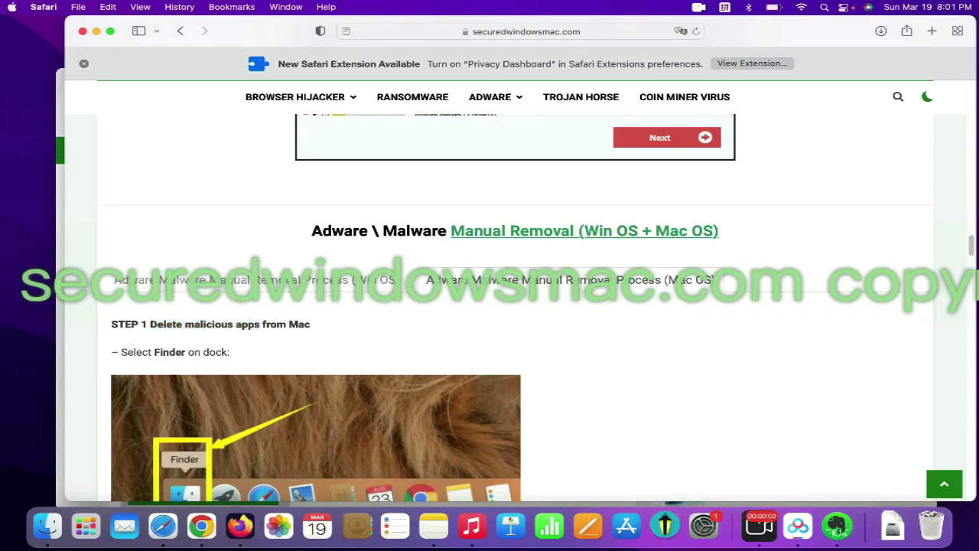
scroll(520, 306, down, 5)
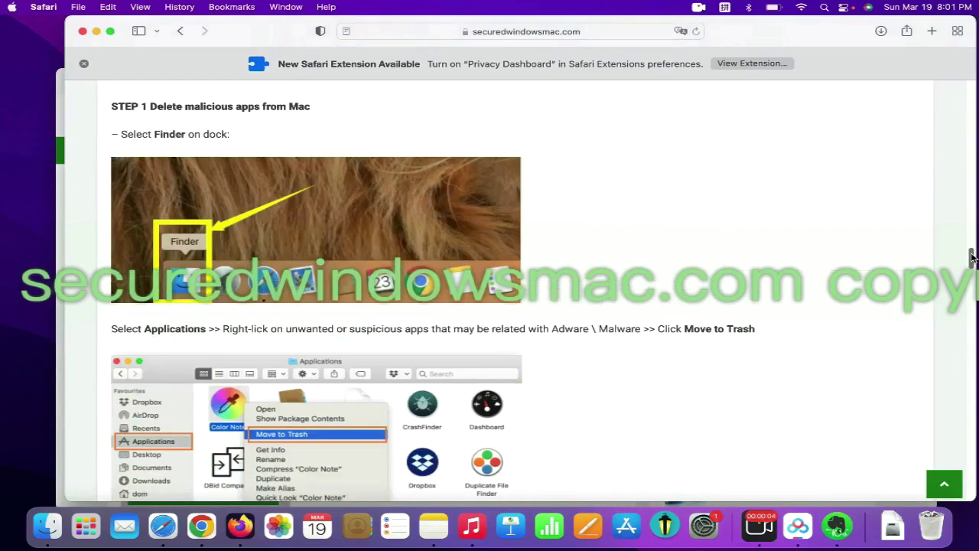
- In Finder's Applications folder, trash the BeeCut app and empty the Trash from the Dock
click(63, 449)
click(55, 528)
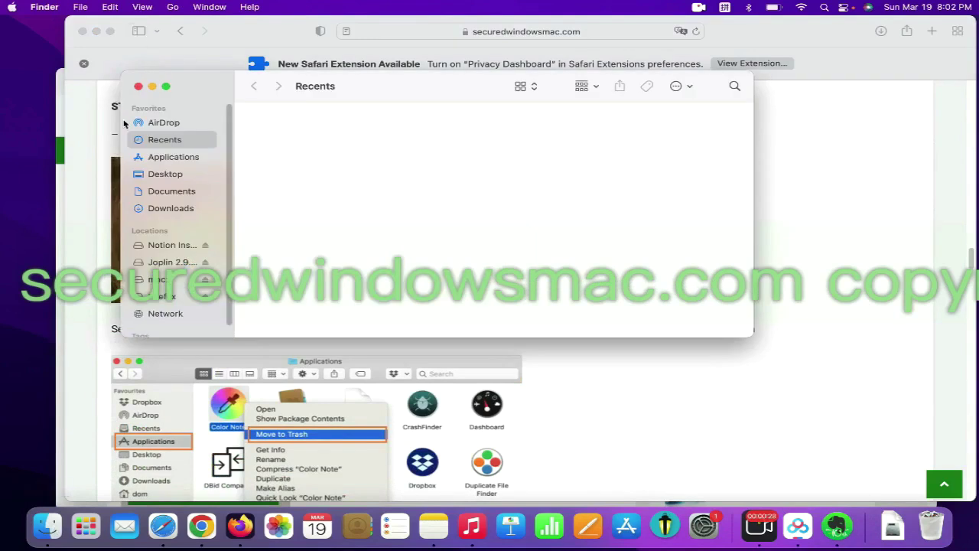
click(161, 155)
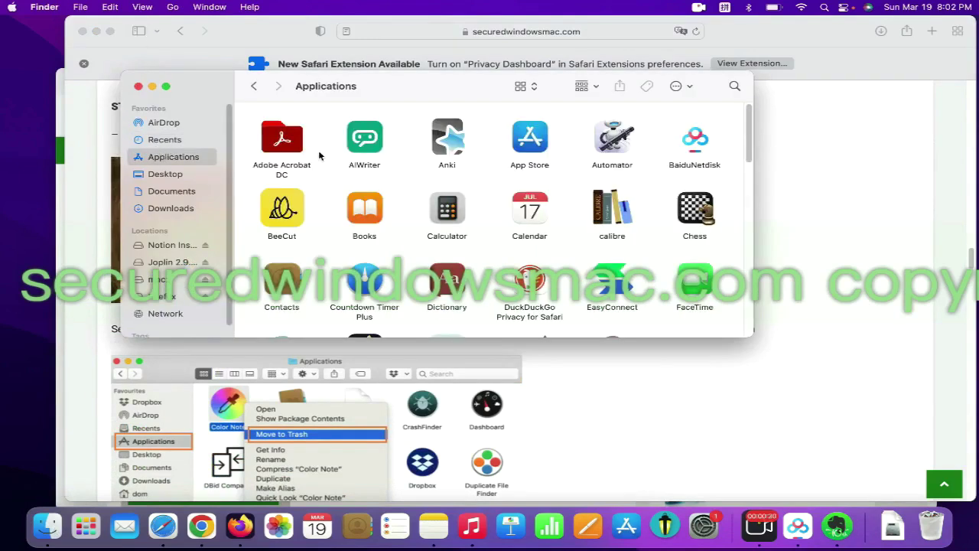
right_click(277, 198)
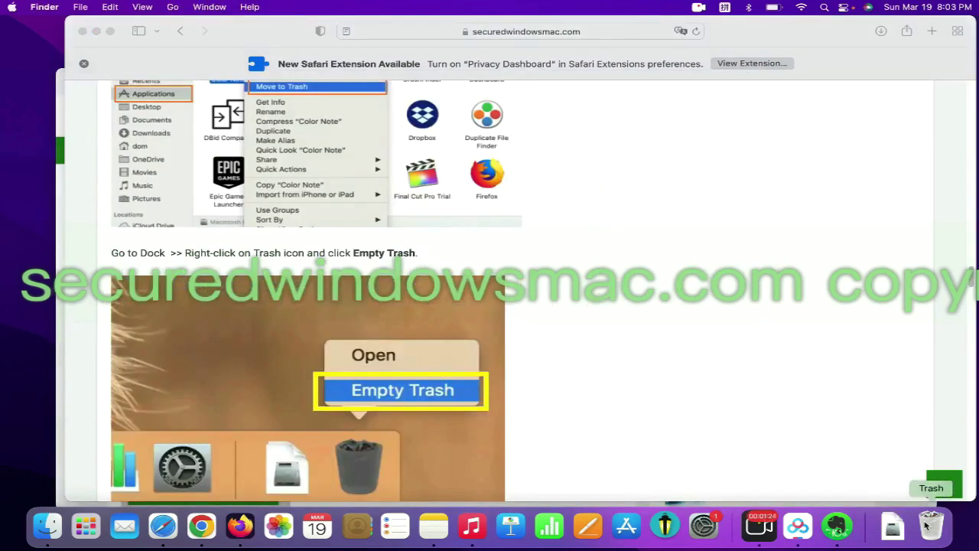
right_click(930, 525)
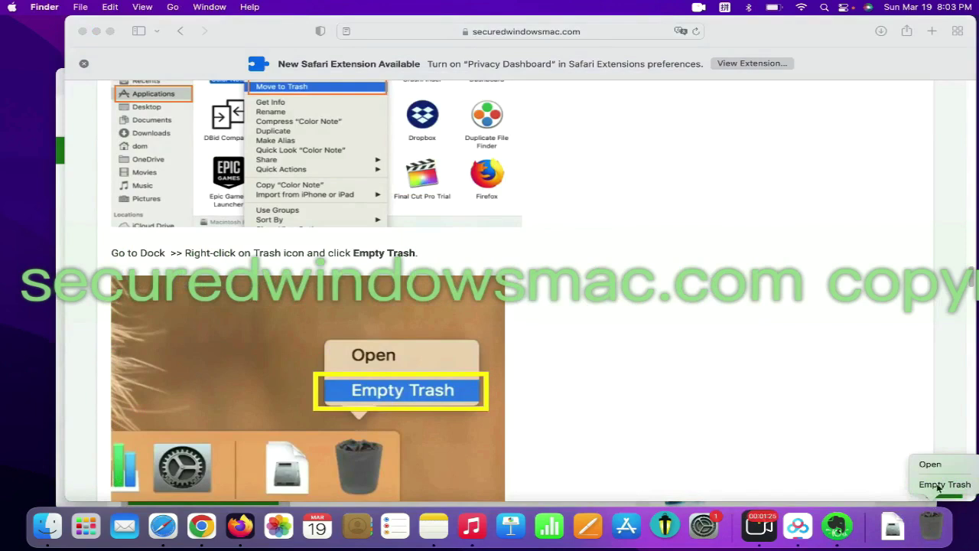
click(535, 264)
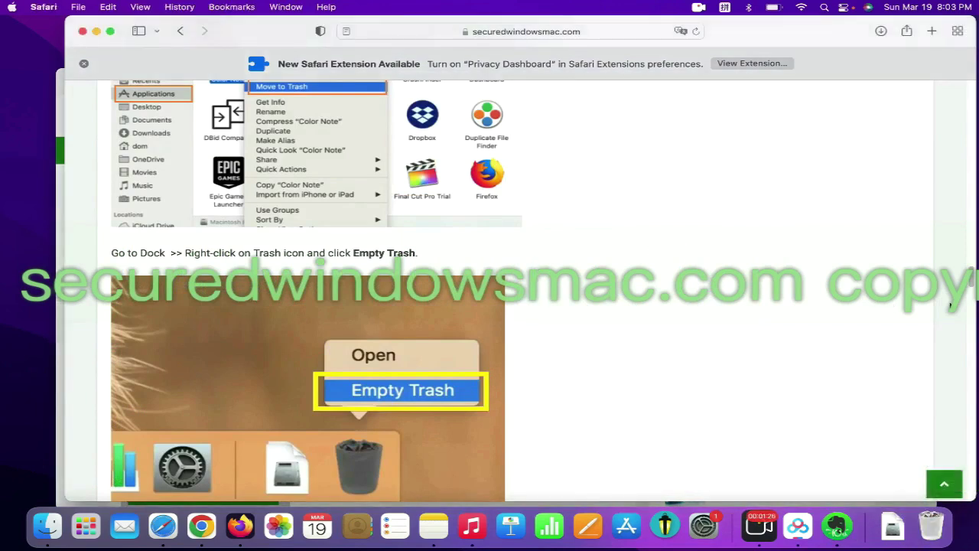
- Highlight the guide's STEP 2 extension-removal heading and scroll further down
scroll(158, 245, down, 8)
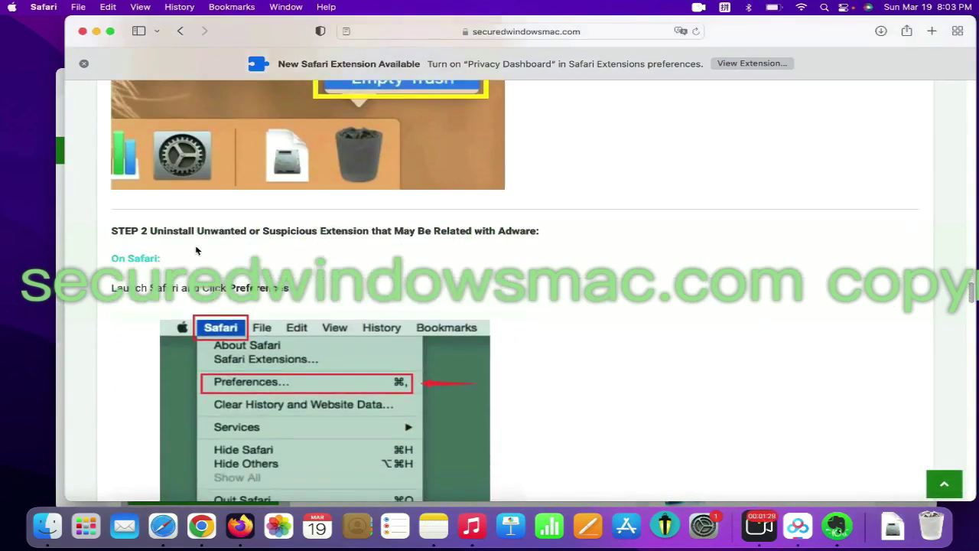
drag(371, 232, 153, 228)
click(153, 228)
scroll(137, 153, down, 1)
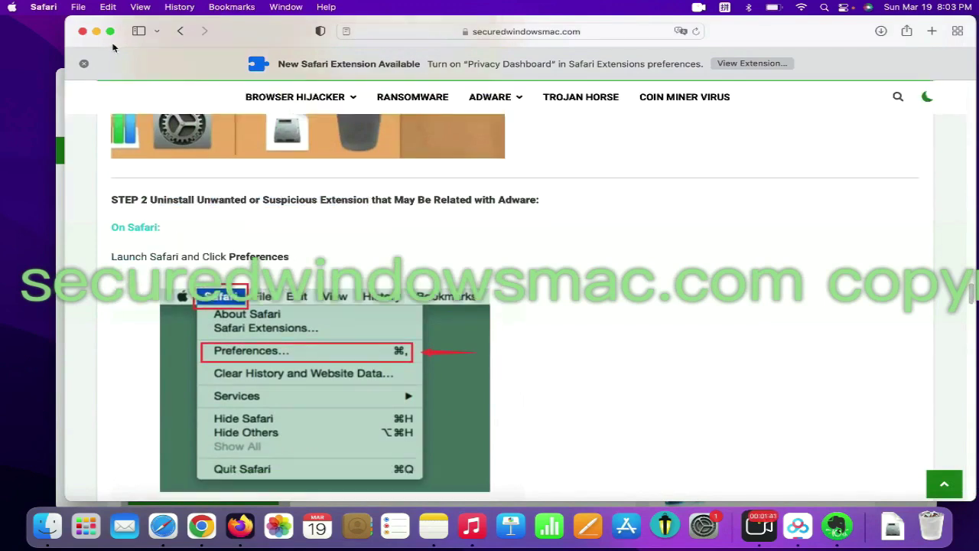
- Show Privacy Dashboard and Privacy Protection in Safari's Extensions preferences, then switch to Chrome
click(48, 10)
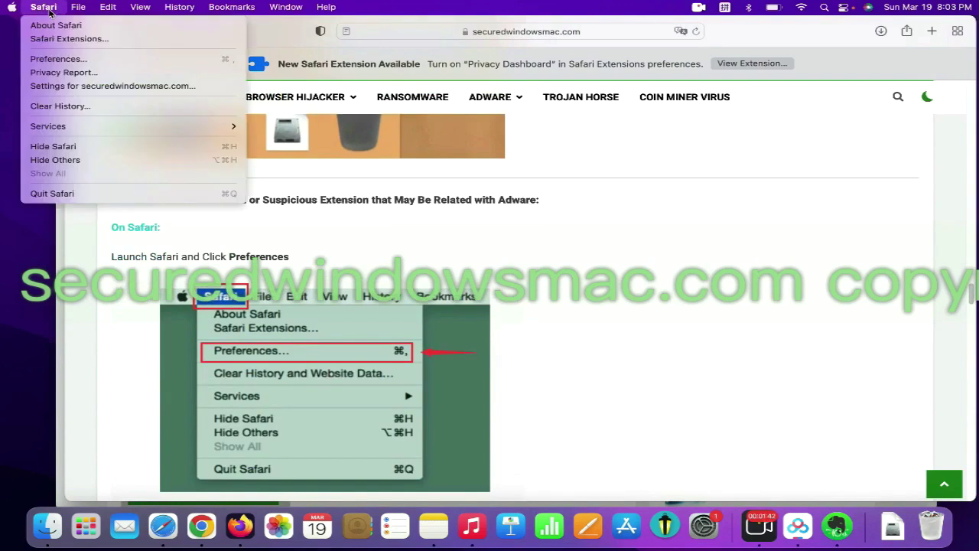
click(72, 59)
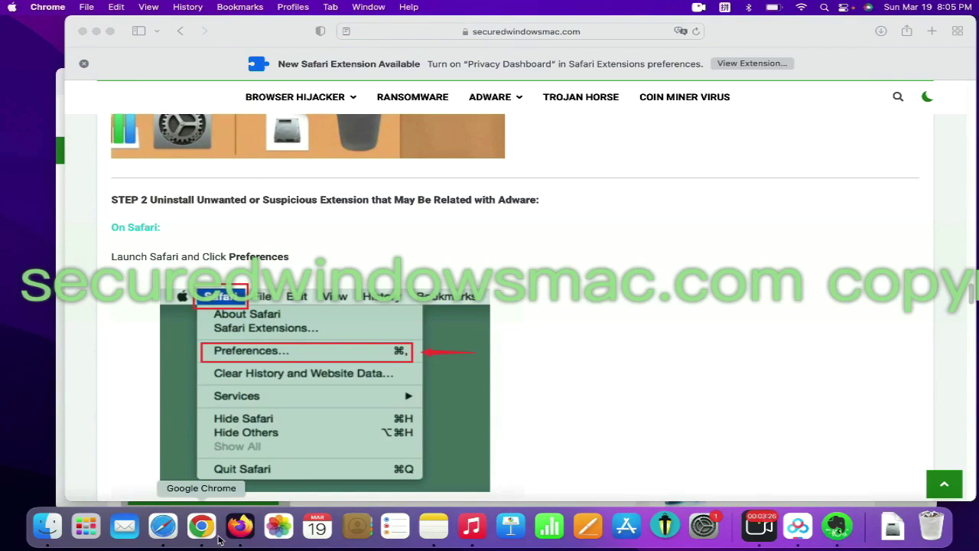
click(218, 538)
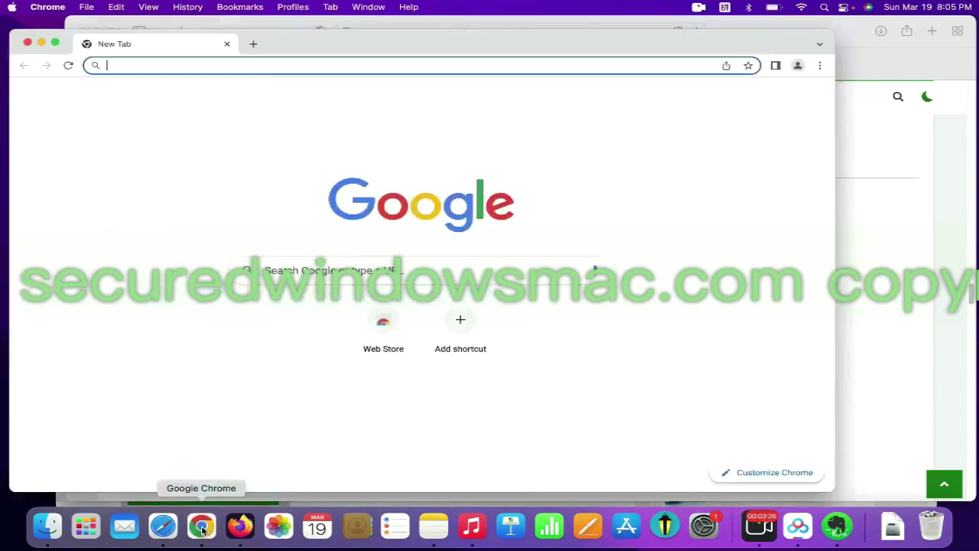
- Go to Chrome's Extensions page via More Tools and begin removing Netflix Party is now Teleparty
click(819, 65)
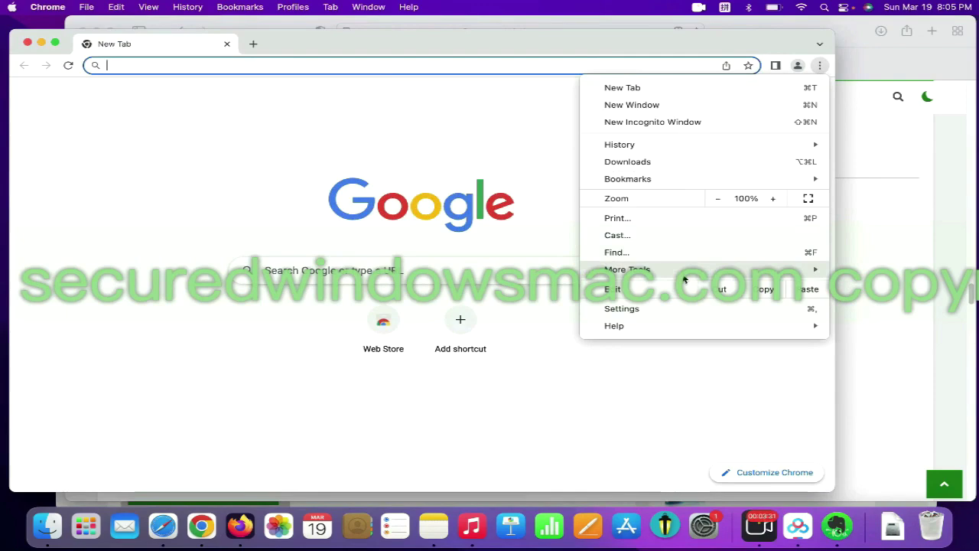
mouse_move(646, 277)
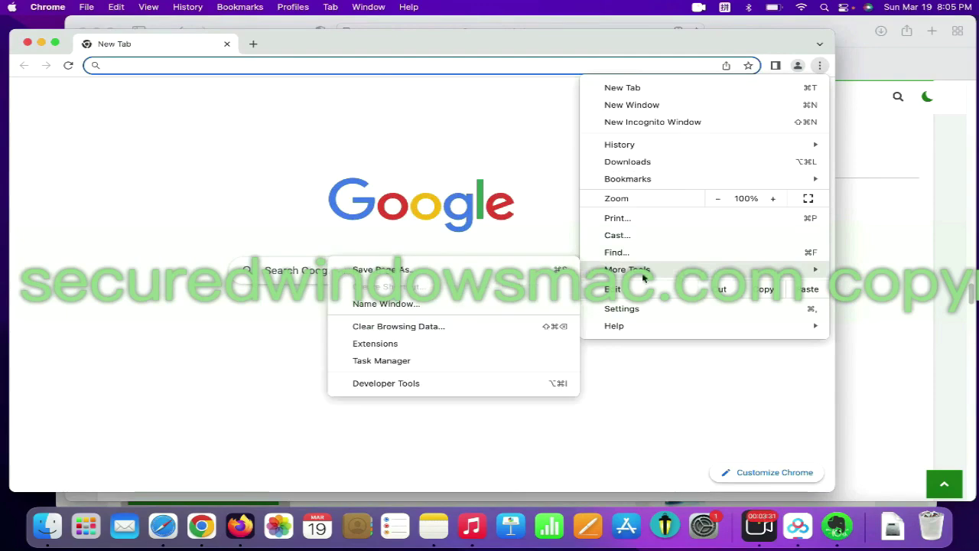
click(450, 343)
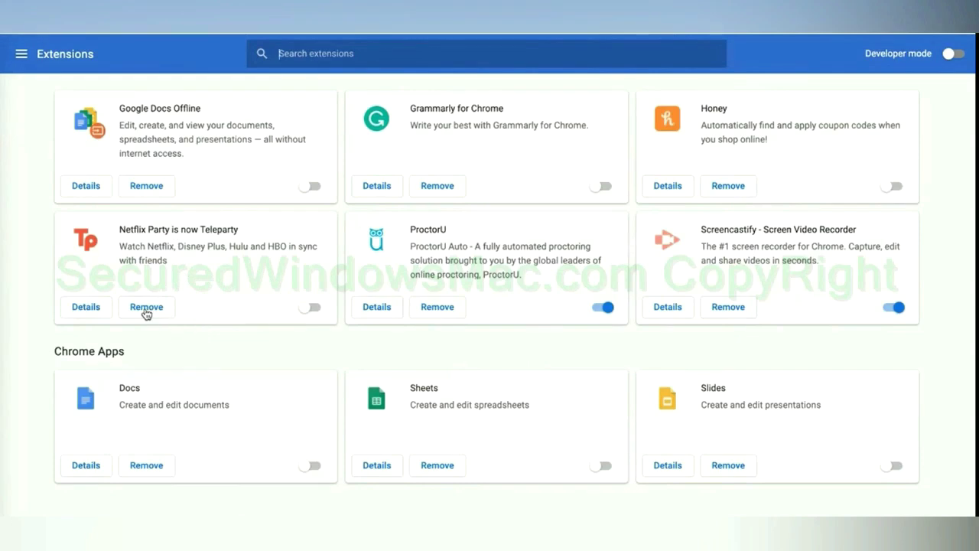
click(146, 308)
- Confirm the Netflix Party removal, open Presearch.com Search Extension's options in Firefox, then review STEP 3
click(605, 299)
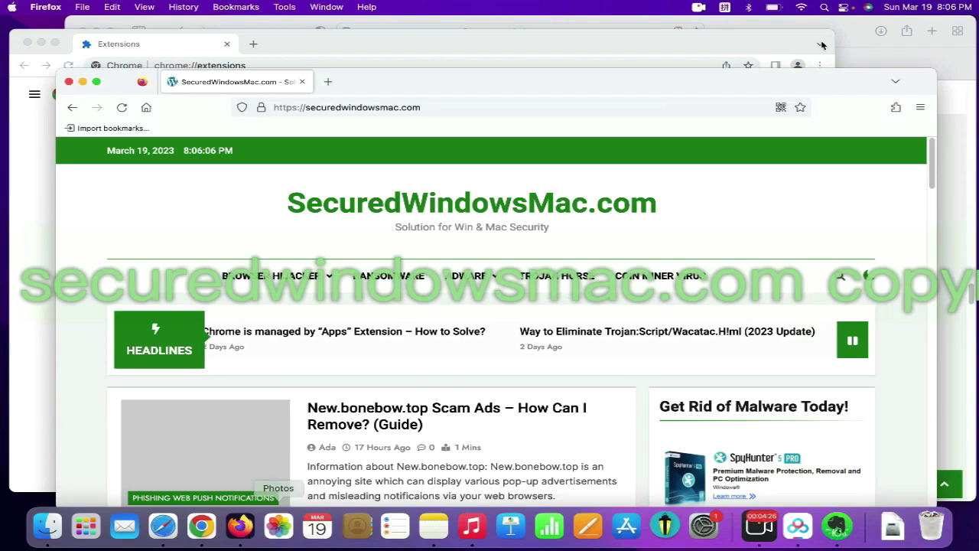
click(896, 107)
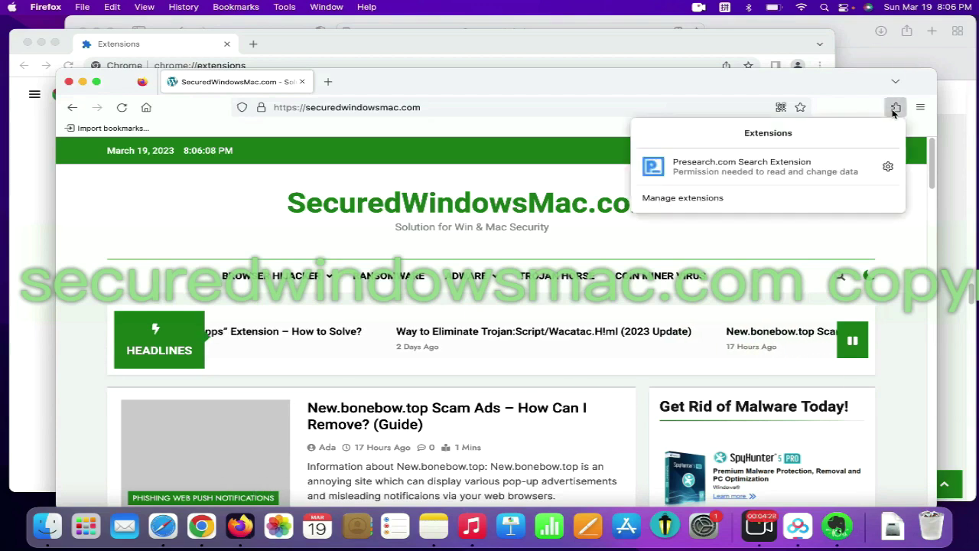
click(737, 198)
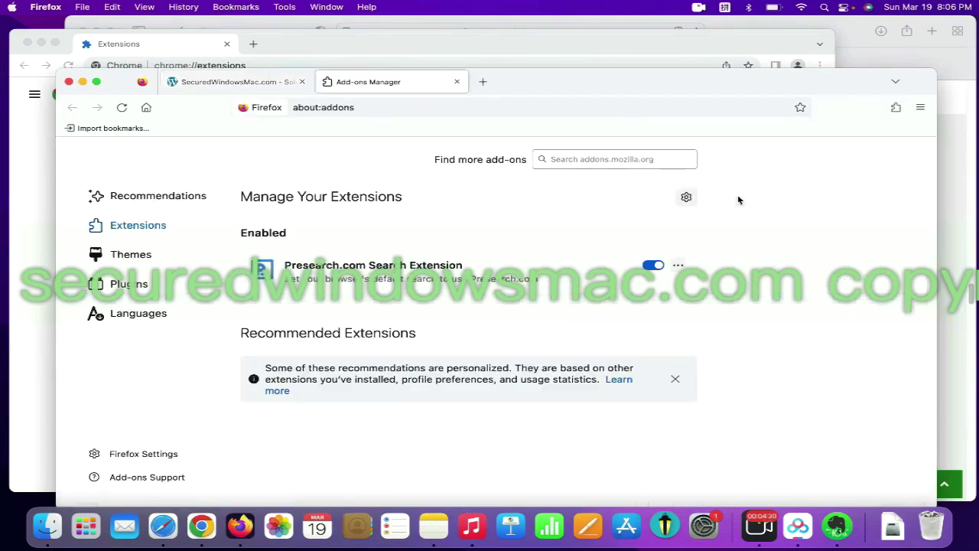
click(678, 265)
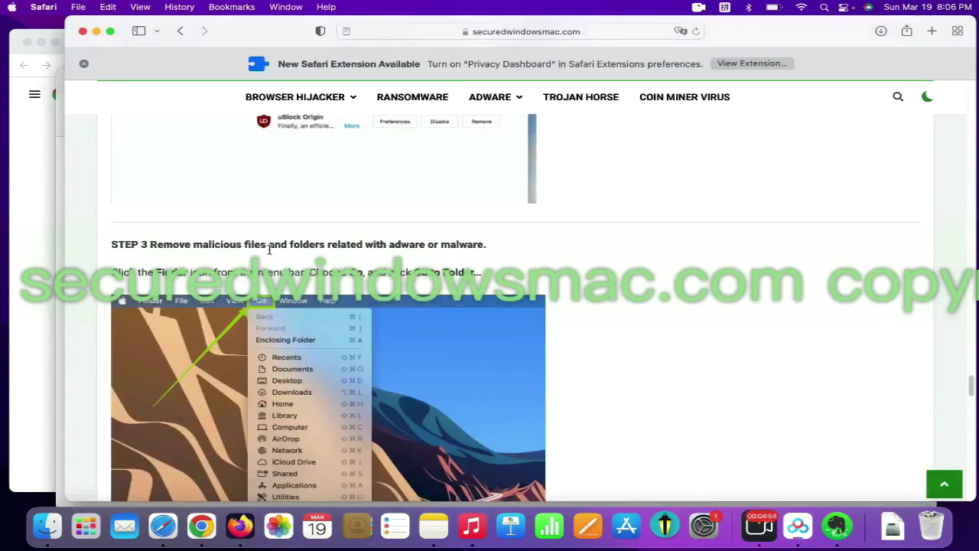
drag(267, 245, 187, 241)
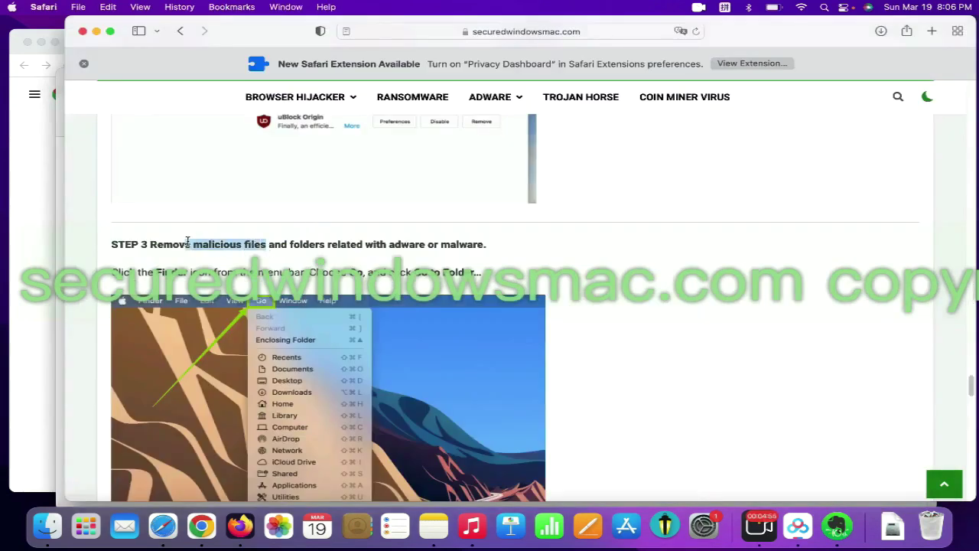
click(261, 245)
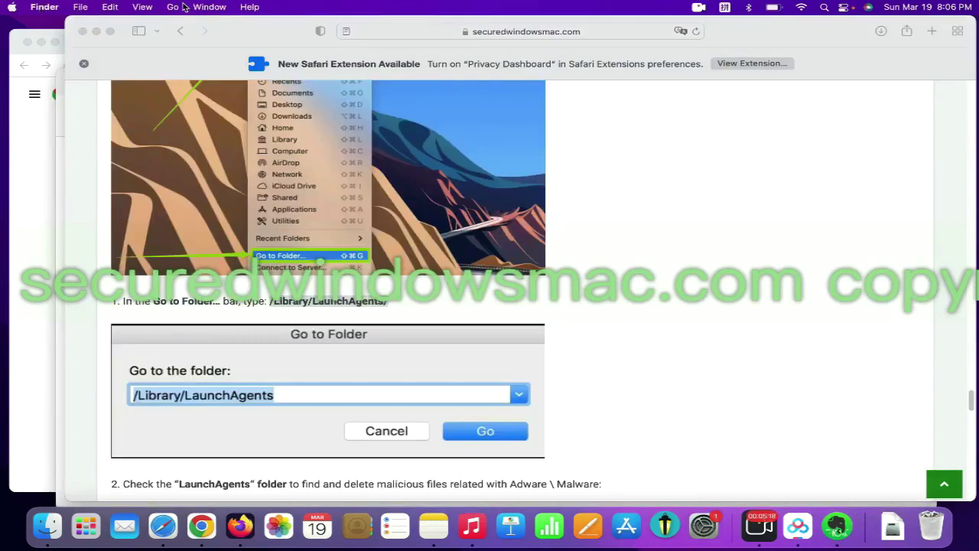
- Go to /Library/LaunchAgents/, trash com.enigmasoft.spyhunter.plist, and return to the Safari guide
click(177, 7)
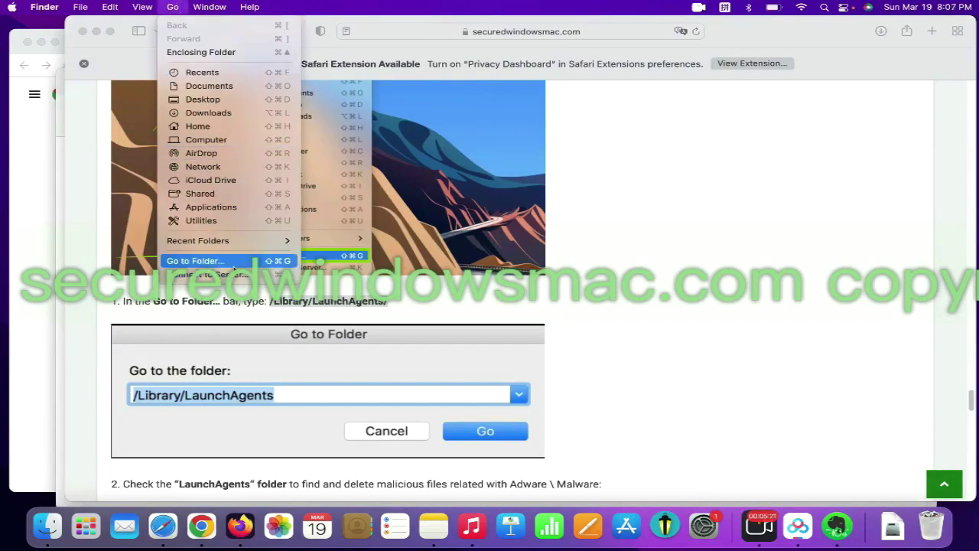
click(228, 261)
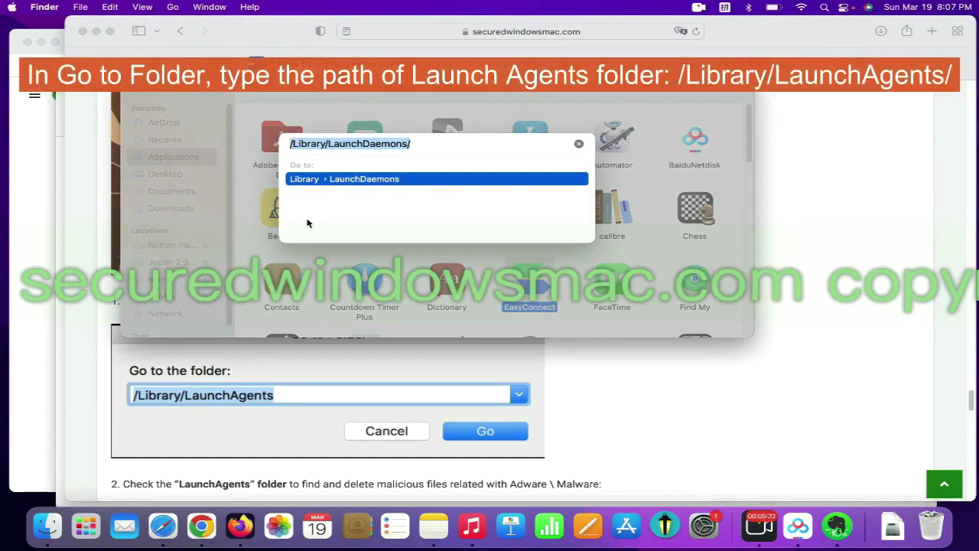
text(/Library/LaunchAgents/)
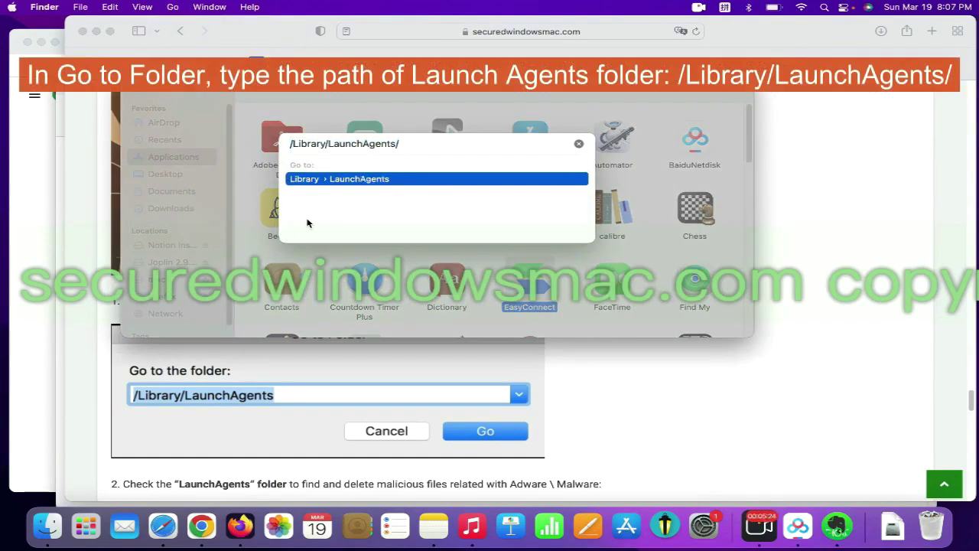
key(Return)
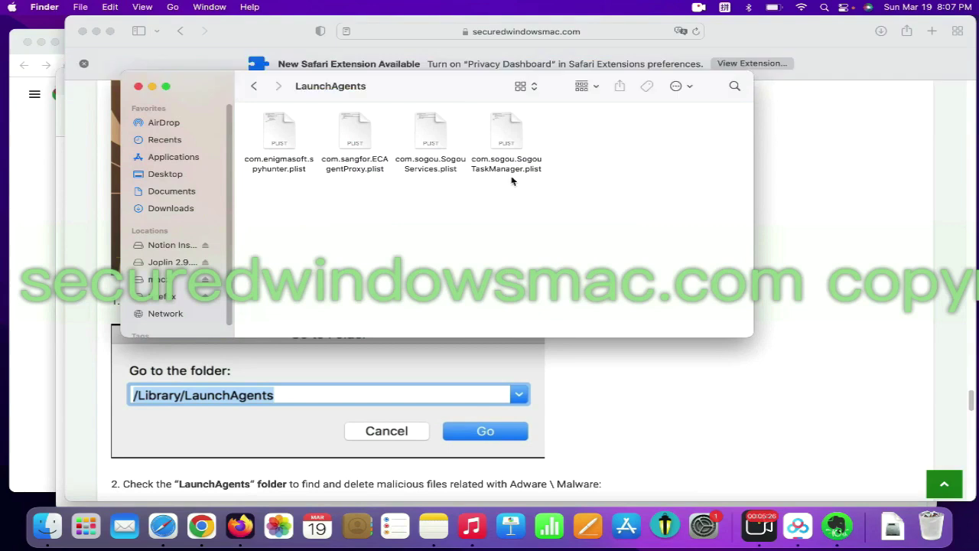
right_click(291, 151)
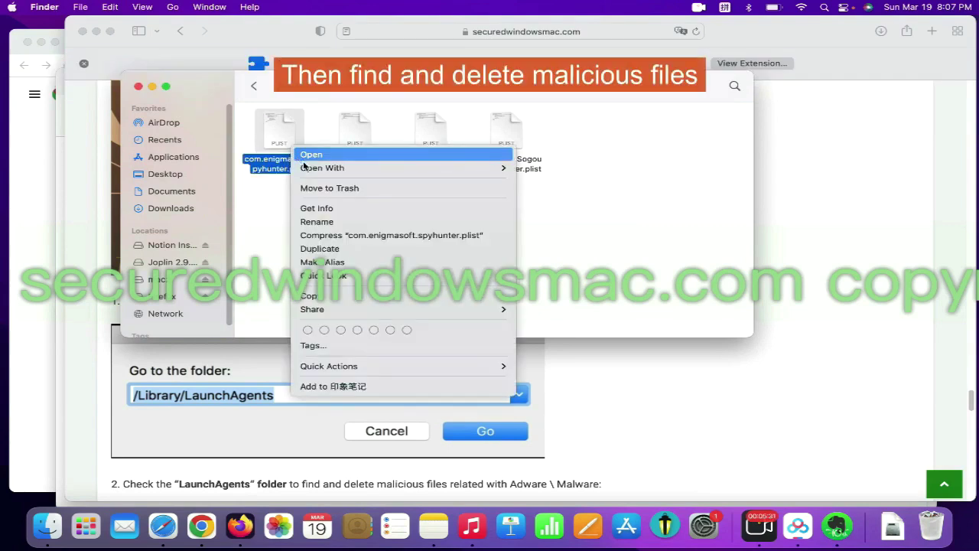
click(332, 188)
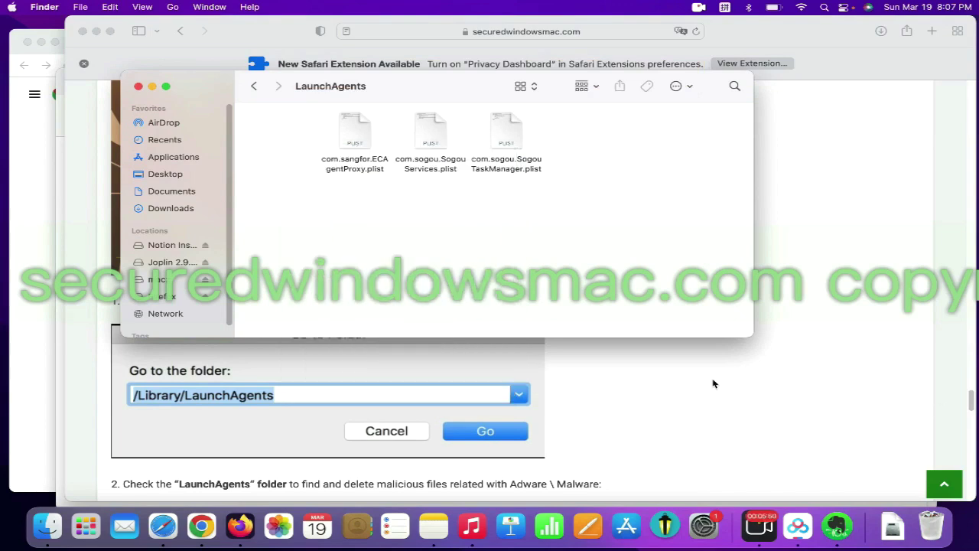
click(723, 350)
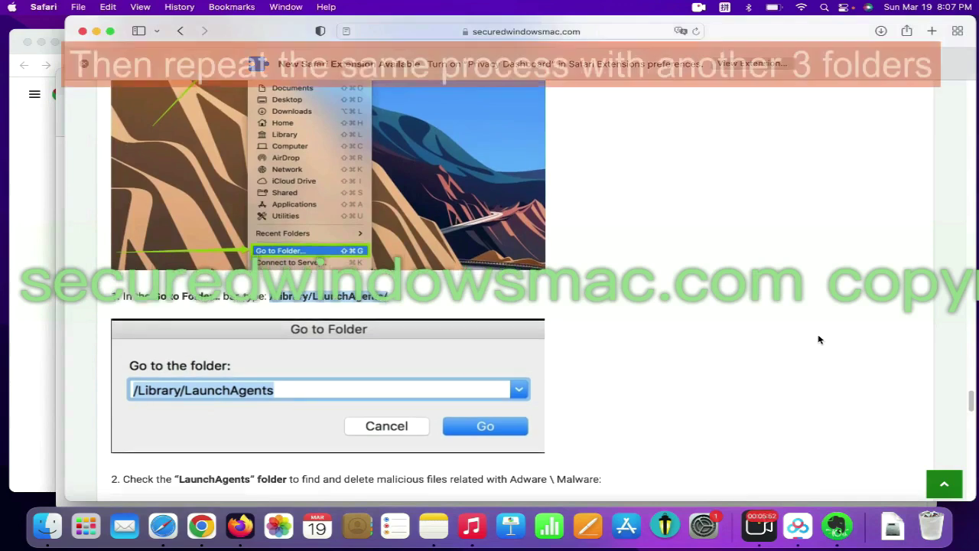
- Copy the Application Support folder path from step 3 of the removal guide
scroll(818, 340, down, 10)
scroll(819, 339, down, 1)
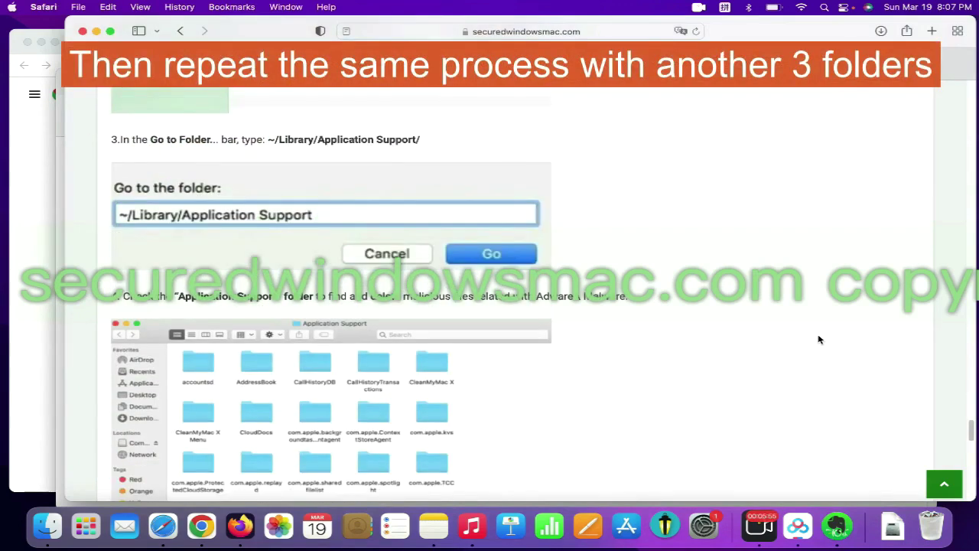
drag(267, 139, 420, 141)
key(super+c)
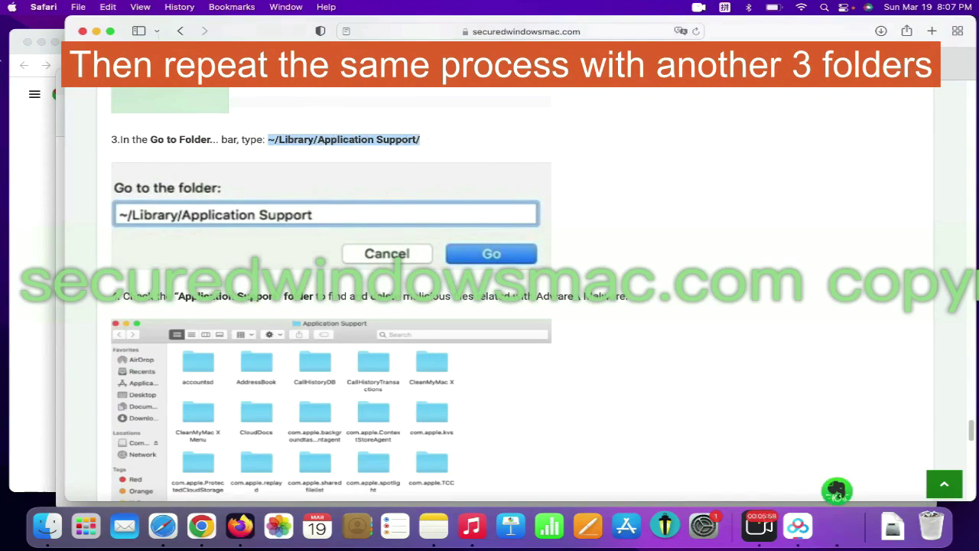
key(super+Tab)
- Go to ~/Library/Application Support in Finder and bring up the Goldenfrog folder's actions
click(171, 7)
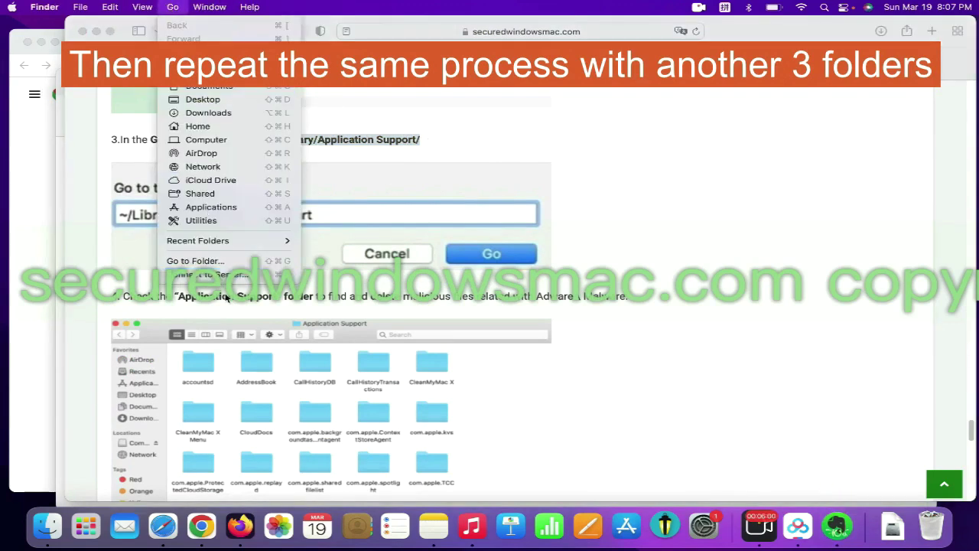
click(228, 260)
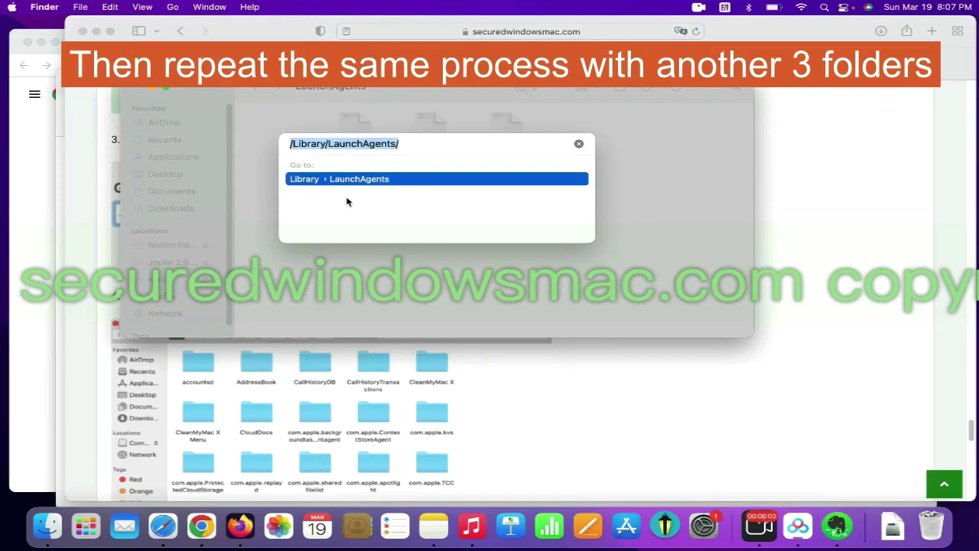
key(super+v)
key(Return)
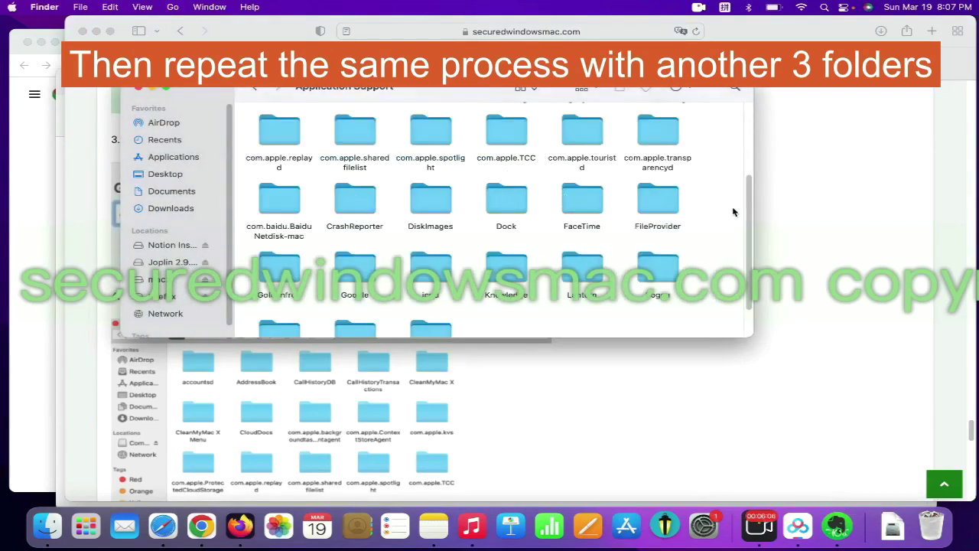
scroll(734, 218, down, 1)
scroll(688, 217, up, 2)
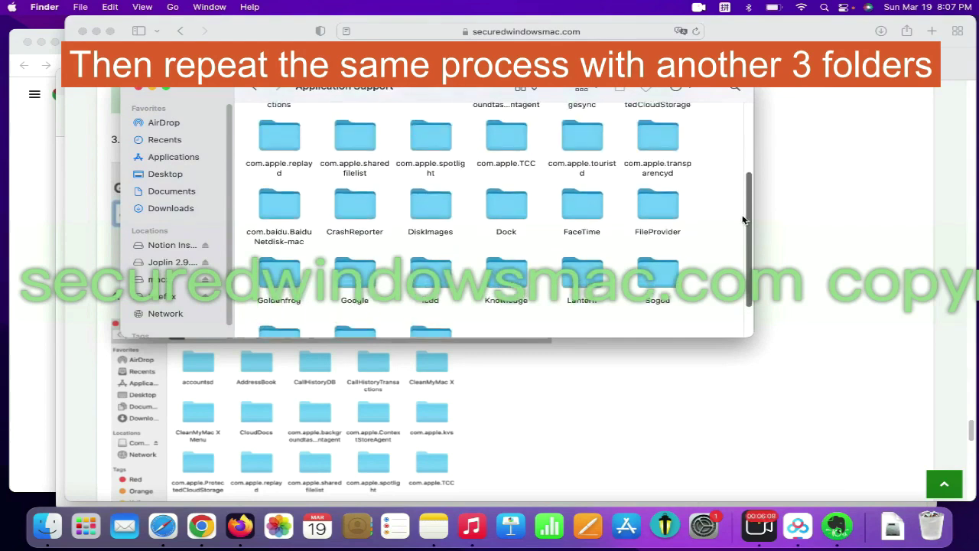
right_click(286, 282)
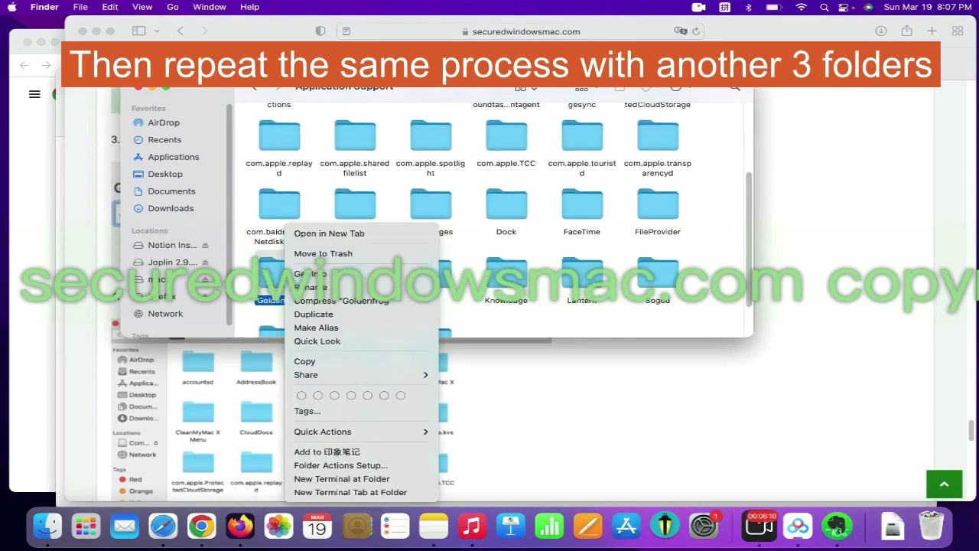
- Copy the ~/Library/LaunchAgents path from step 5 of the removal guide
click(881, 180)
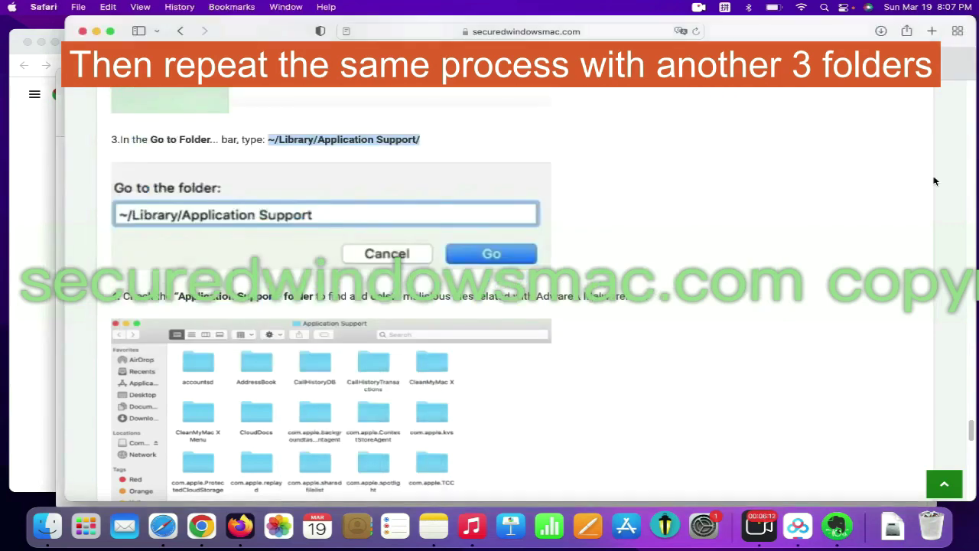
scroll(630, 310, down, 1)
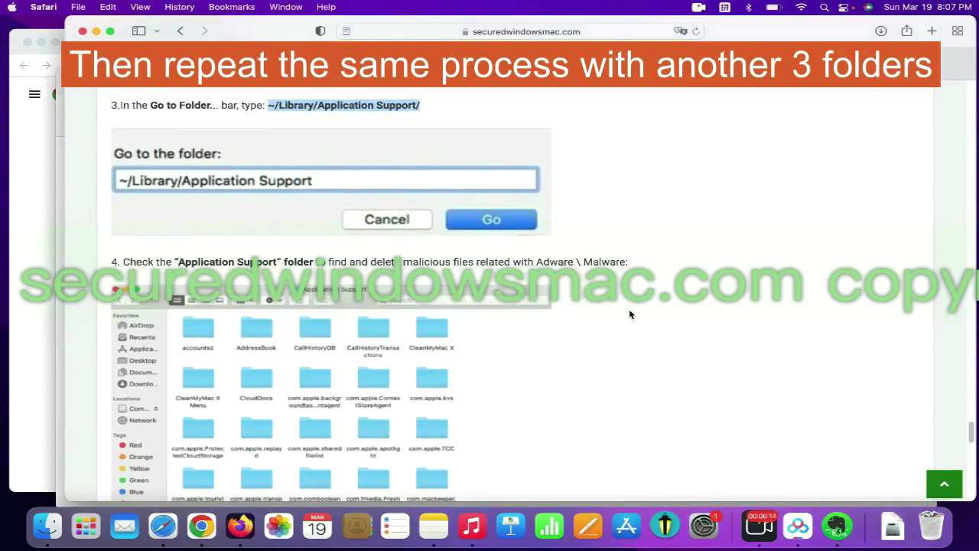
scroll(630, 313, down, 5)
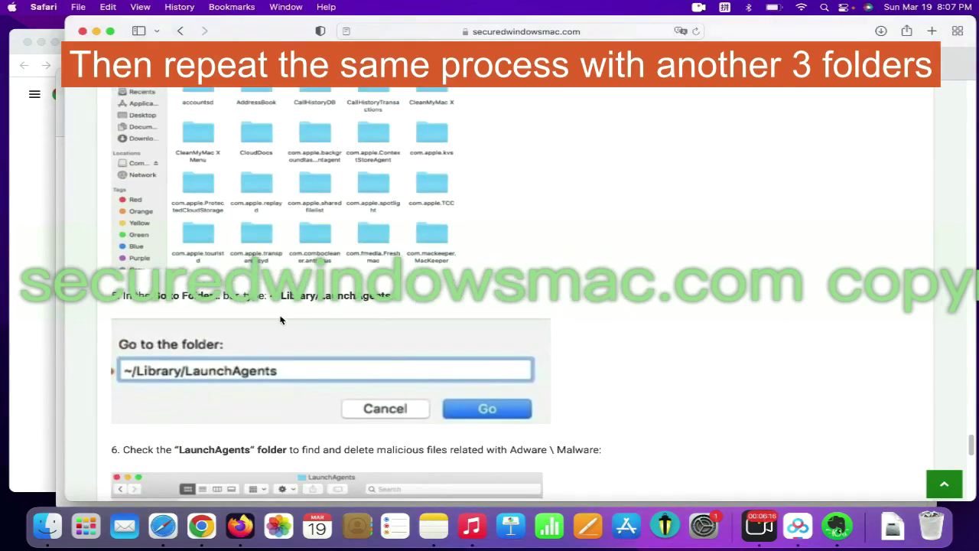
drag(269, 297, 432, 303)
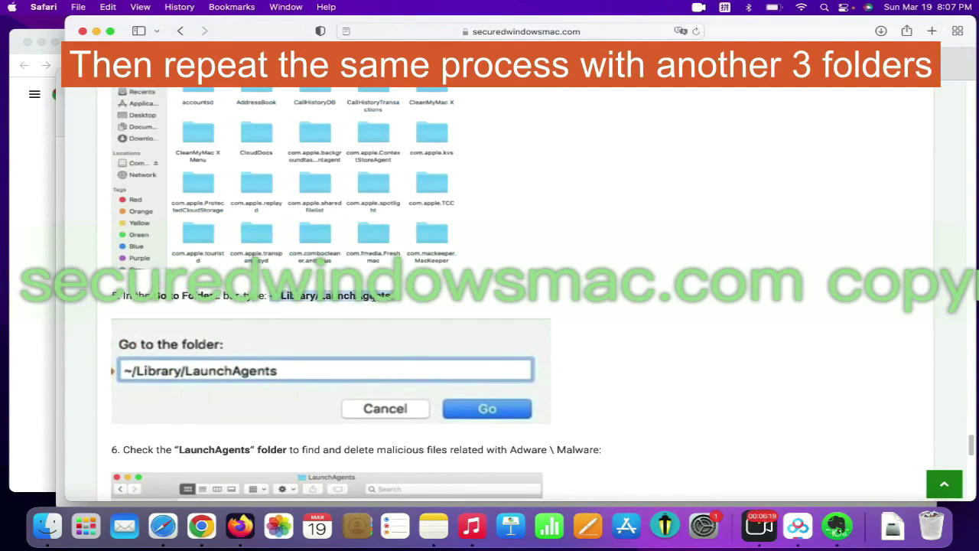
right_click(375, 301)
click(417, 349)
- Go to ~/Library/LaunchAgents in Finder and check org.getlantern.plist, then return to the guide
click(174, 8)
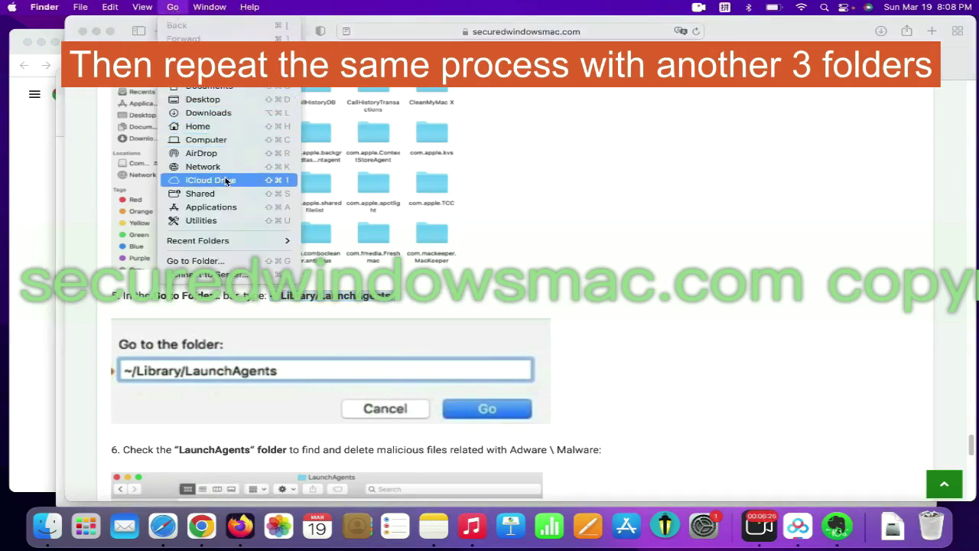
click(239, 262)
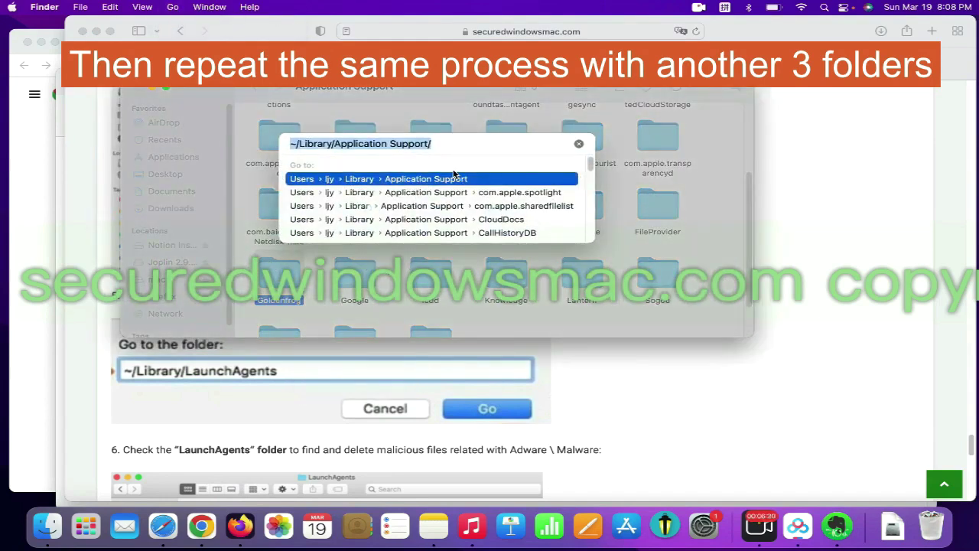
key(super+v)
key(Return)
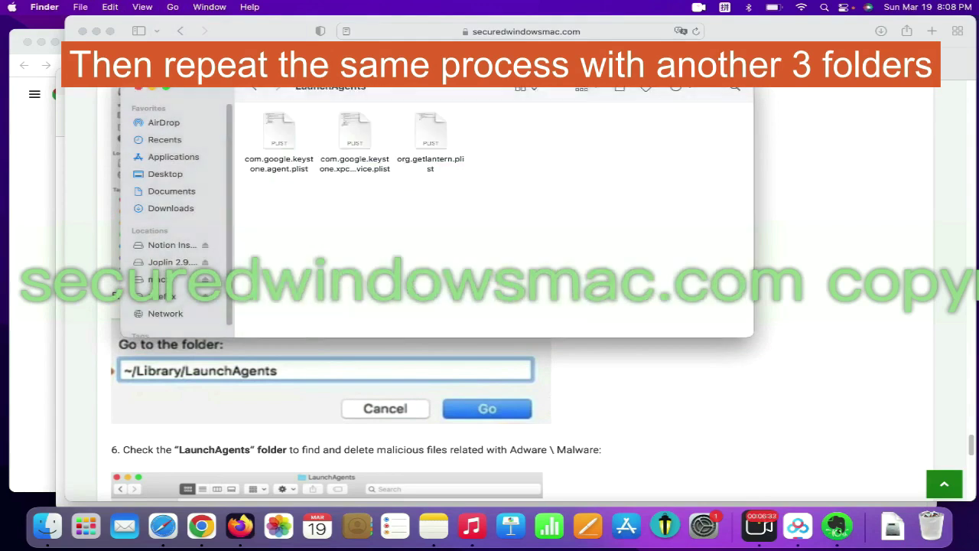
right_click(414, 159)
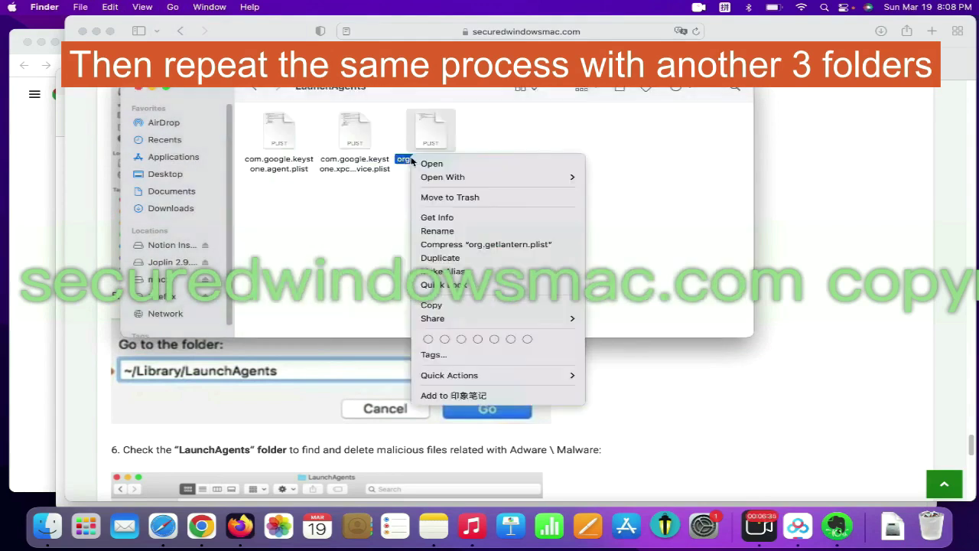
click(826, 210)
scroll(662, 364, down, 1)
- Copy the /Library/LaunchDaemons/ path from step 7 of the removal guide
scroll(662, 364, down, 3)
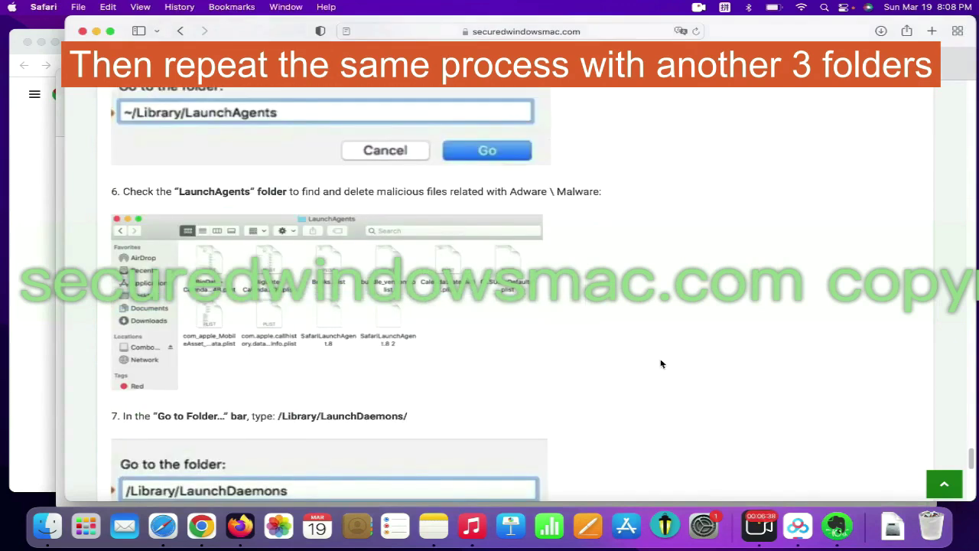
scroll(662, 364, down, 1)
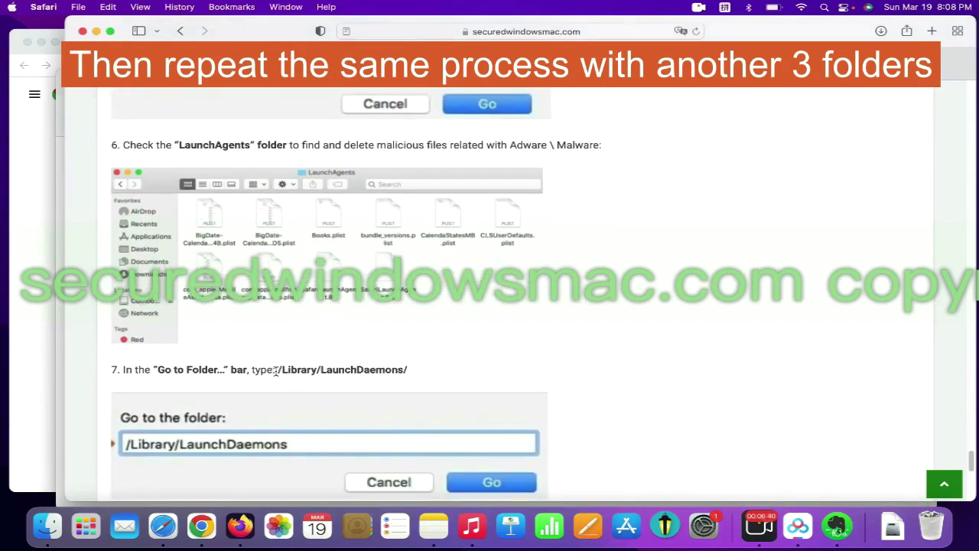
drag(279, 370, 413, 371)
right_click(395, 366)
click(432, 417)
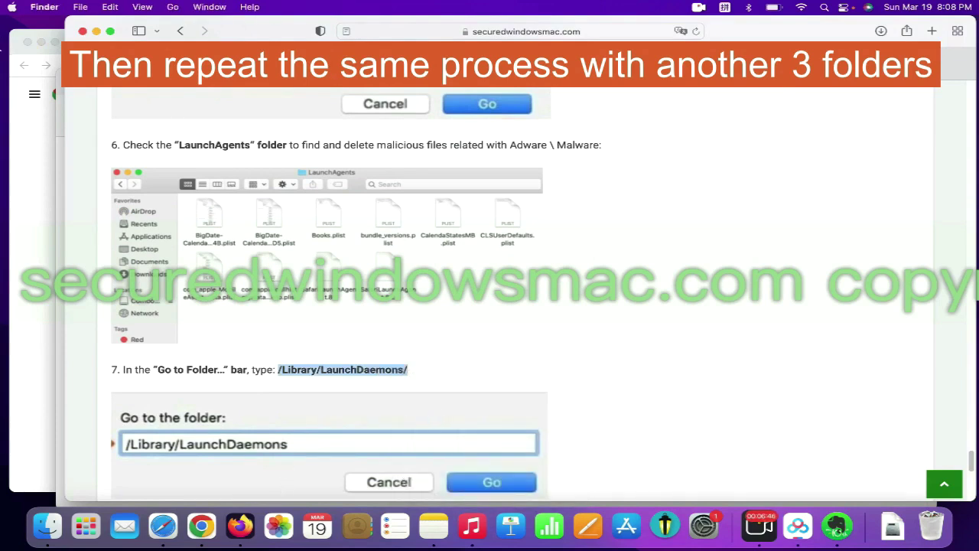
- Navigate Finder to the /Library/LaunchDaemons folder using Go to Folder
click(60, 44)
click(172, 7)
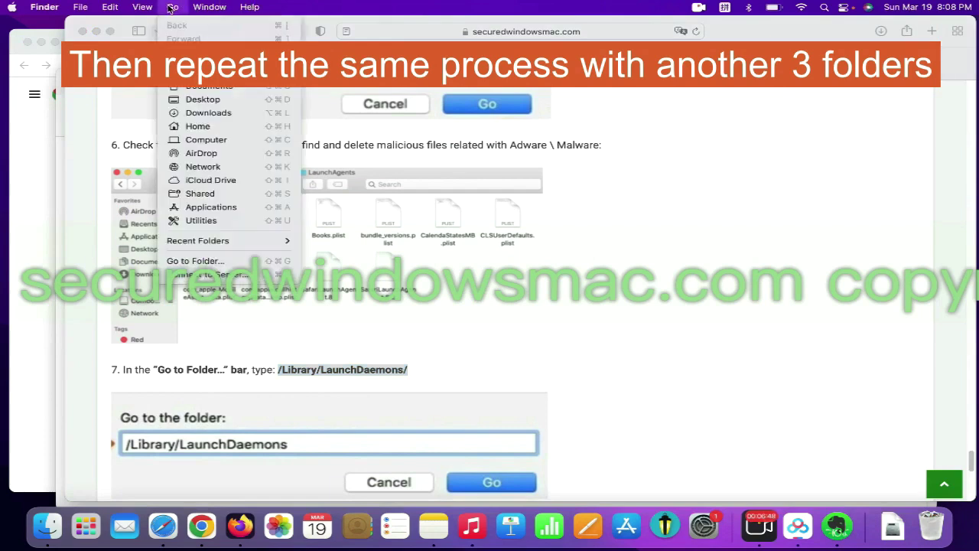
click(225, 267)
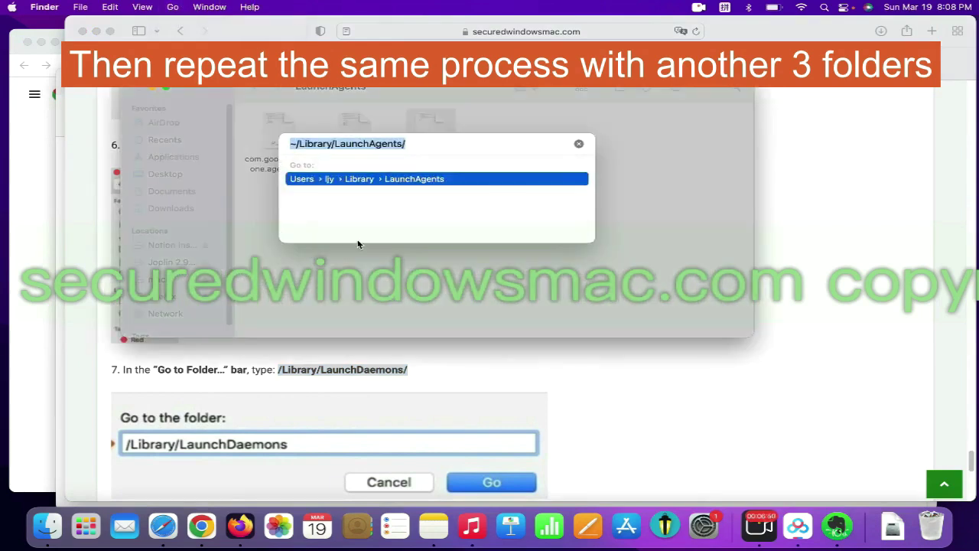
key(super+v)
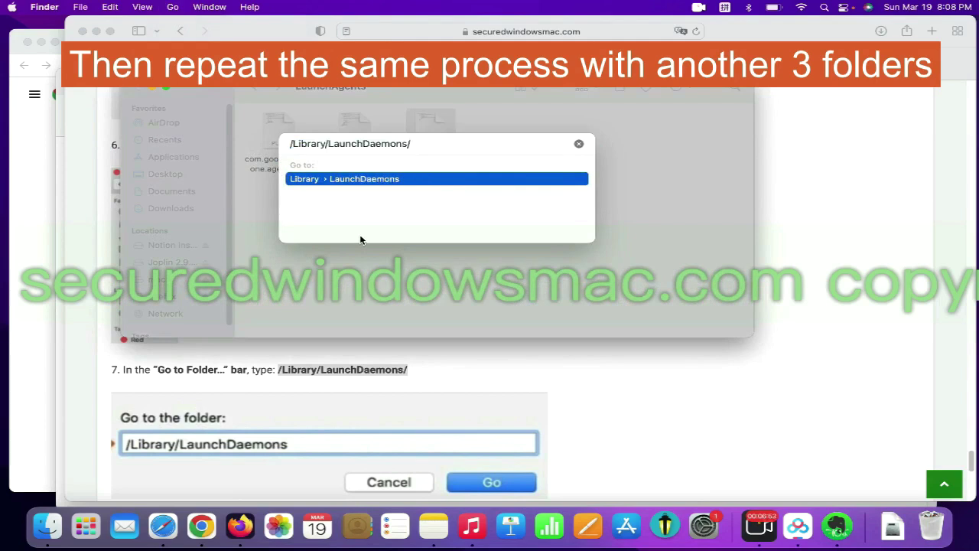
key(Return)
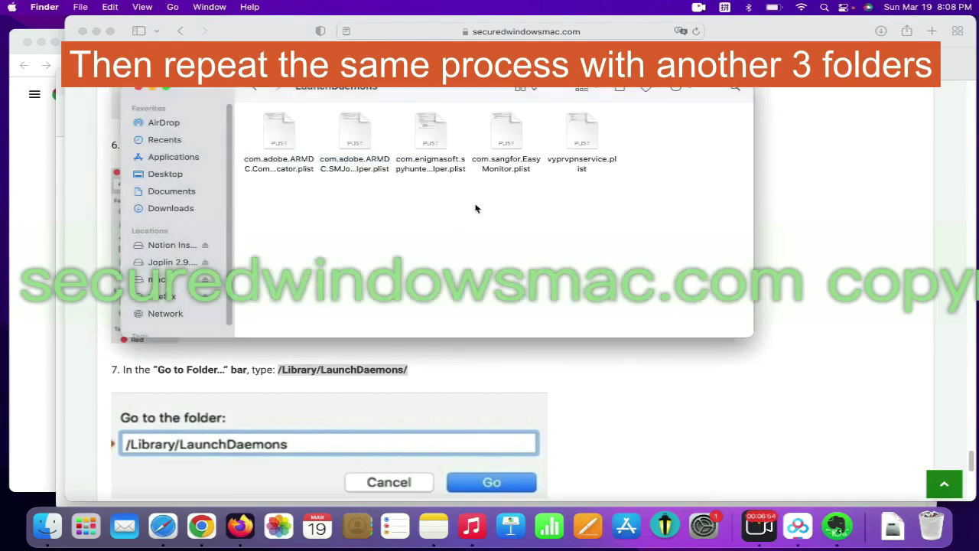
- Move vyprvpnservice.plist to the Trash and return to the guide's step 8
right_click(589, 143)
click(629, 178)
click(877, 298)
scroll(877, 298, down, 10)
- Follow the guide's Download SpyHunter For Mac OS (Free Trial) link
drag(877, 298, 291, 378)
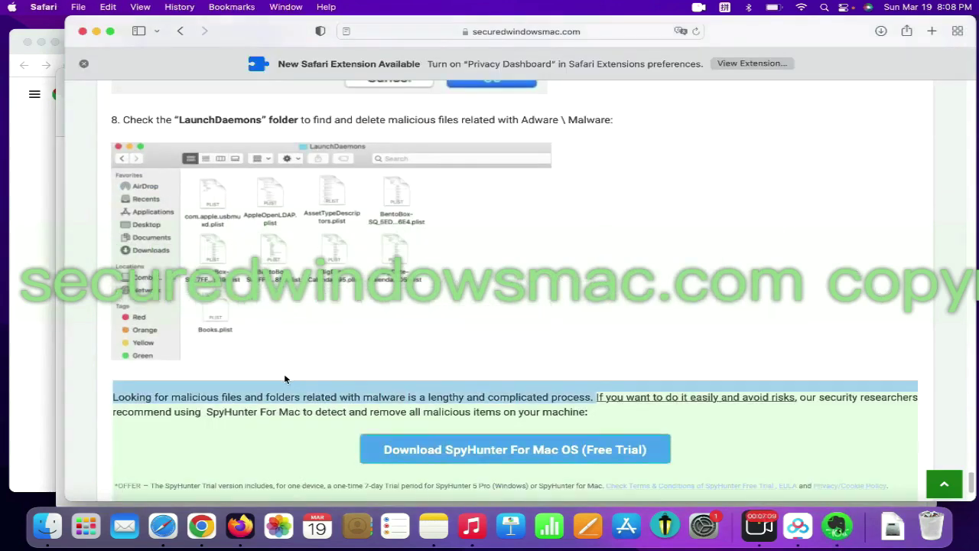
click(609, 459)
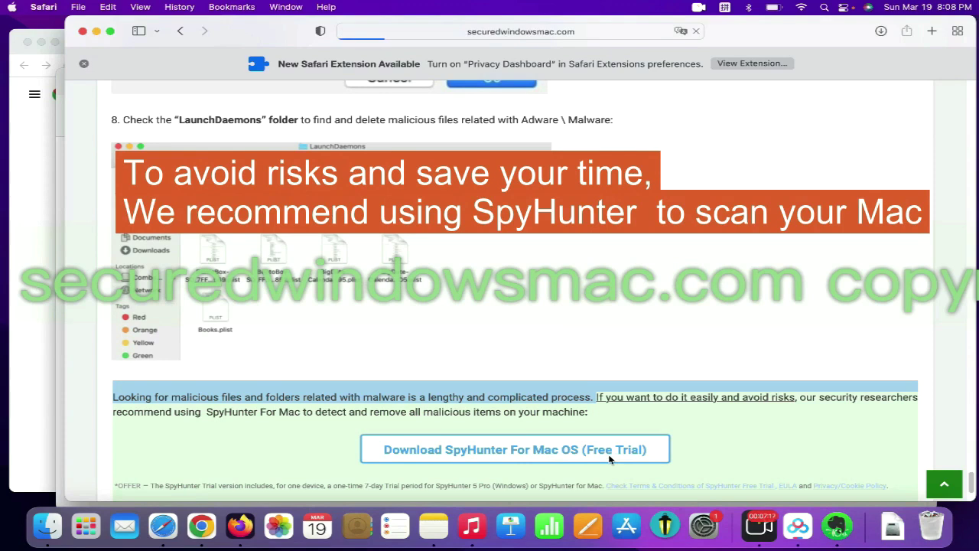